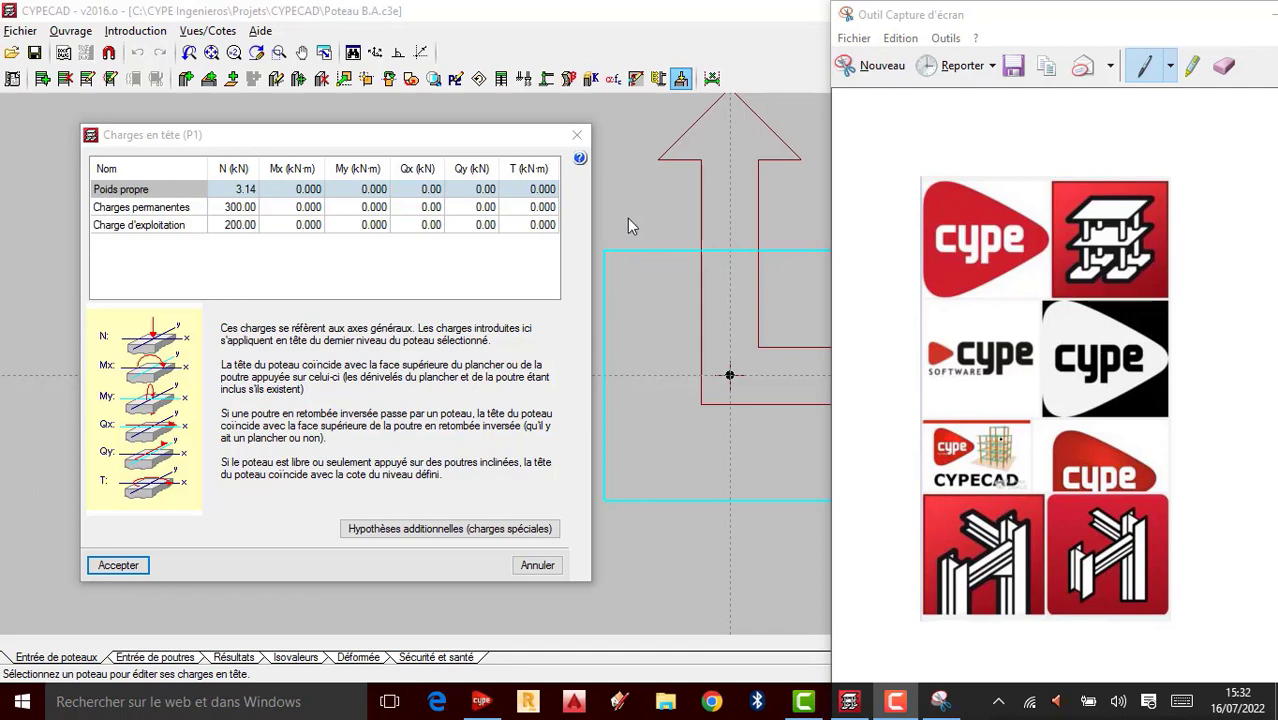
drag(359, 134, 333, 132)
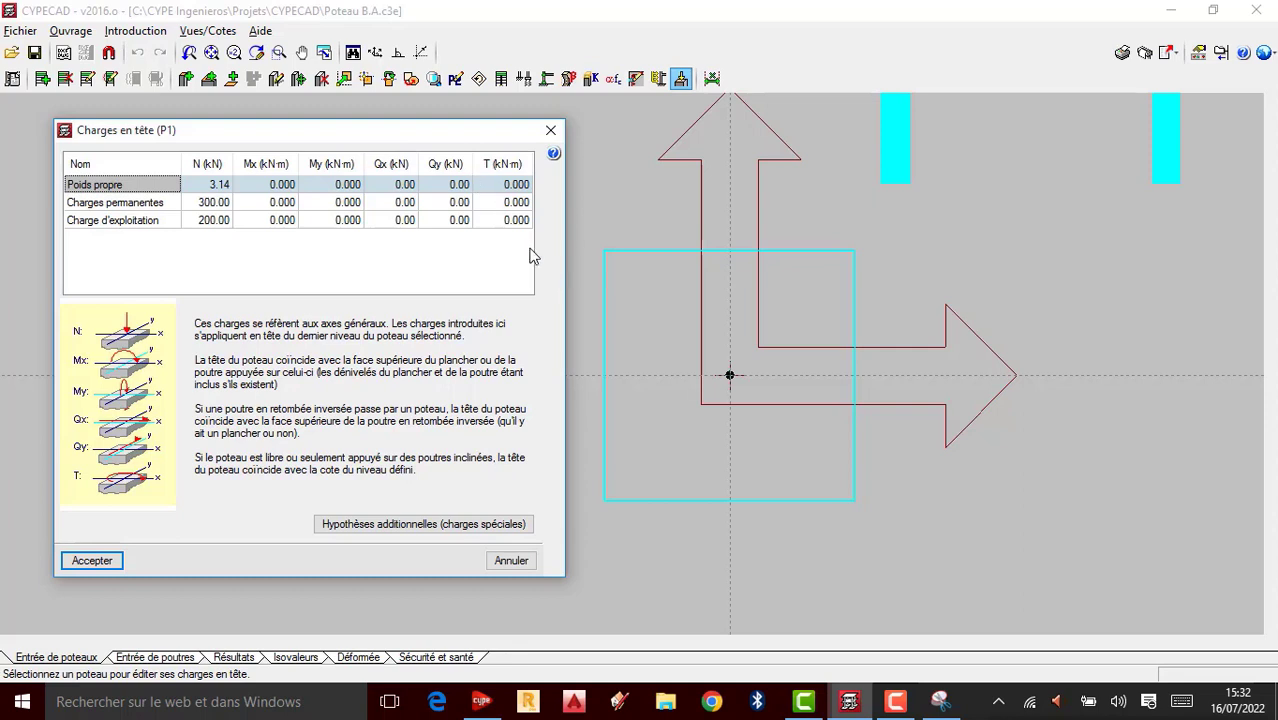
click(944, 703)
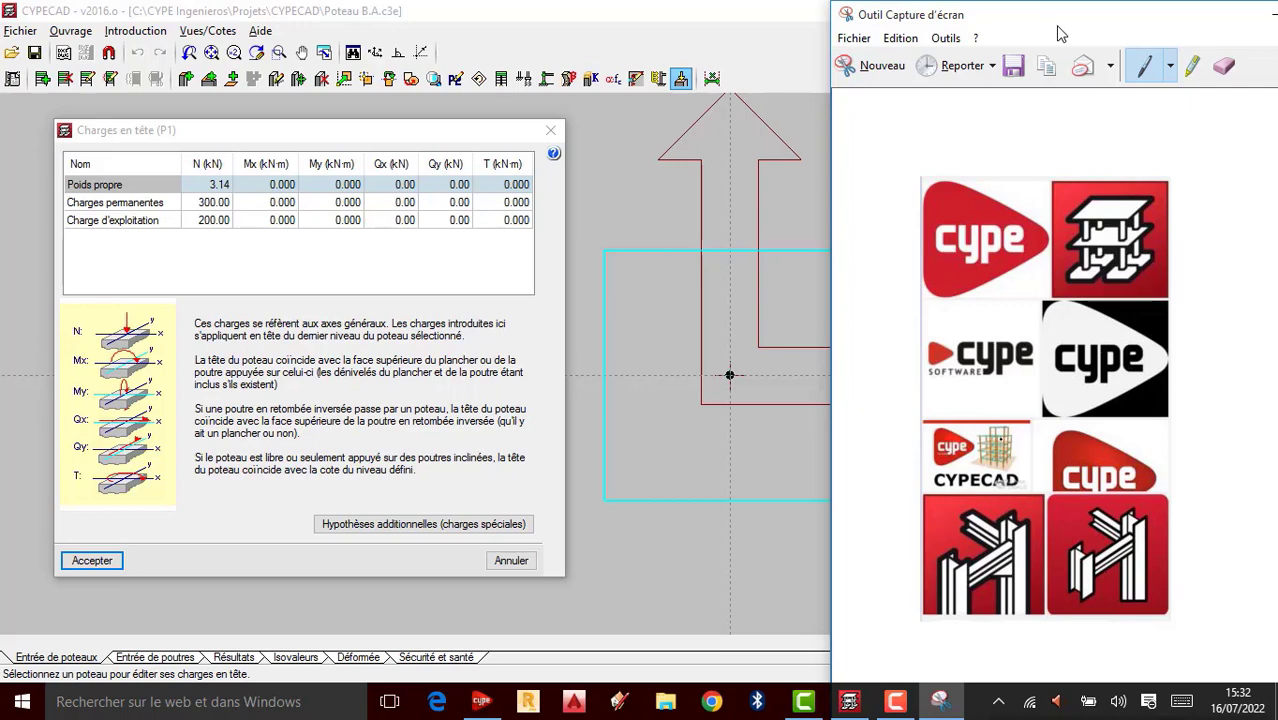
drag(1066, 34, 1036, 38)
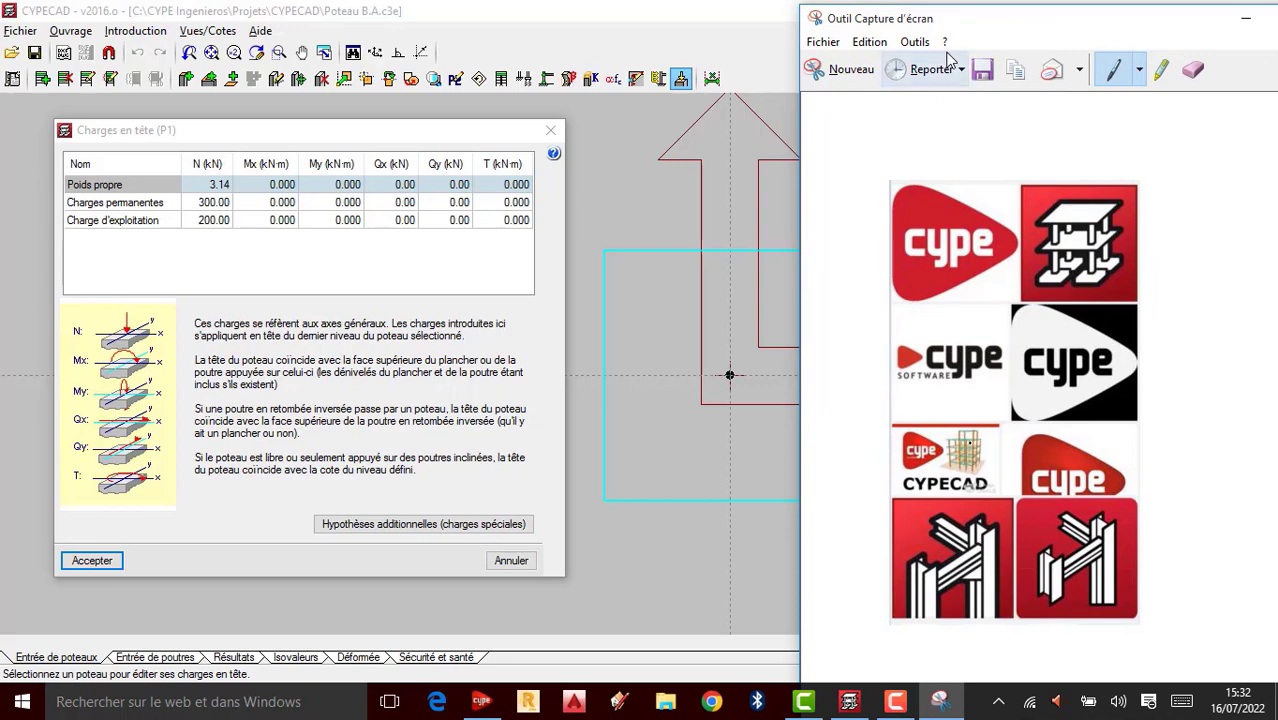
click(1246, 18)
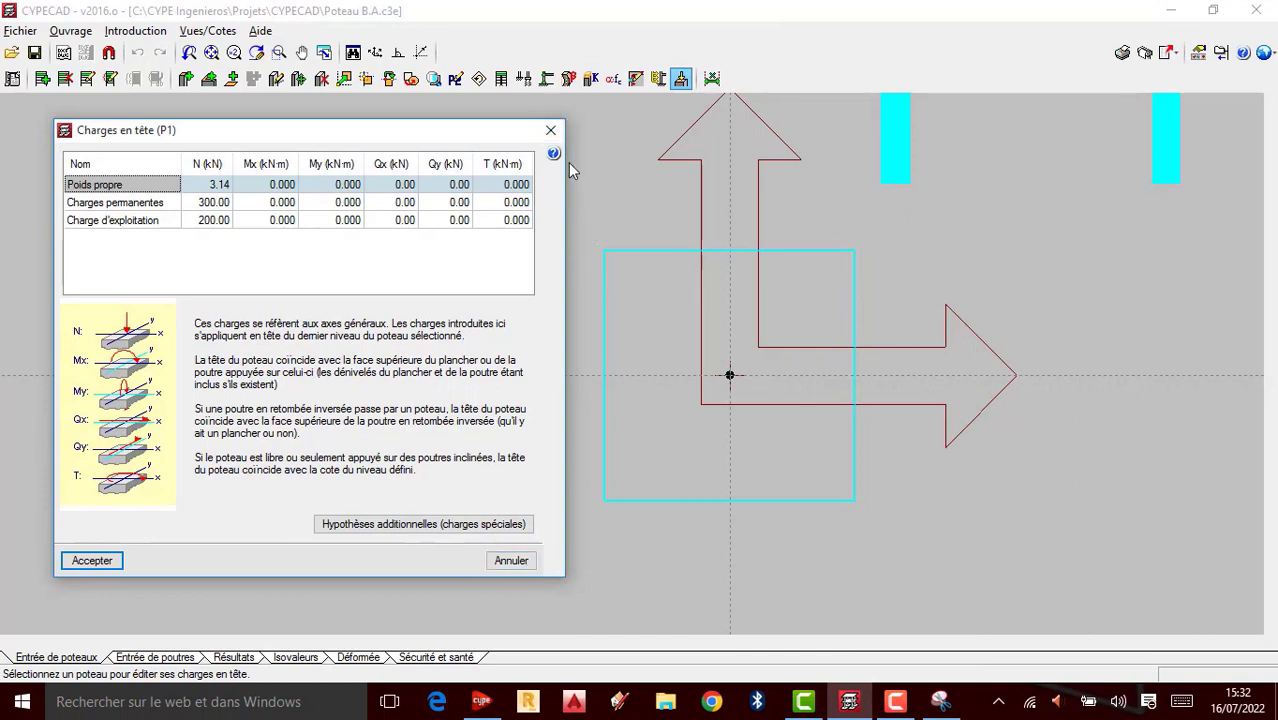
- Review the head loads (Charges en tête) assigned to column P1, and close the loads dialog without changes
click(550, 130)
scroll(788, 370, up, 1)
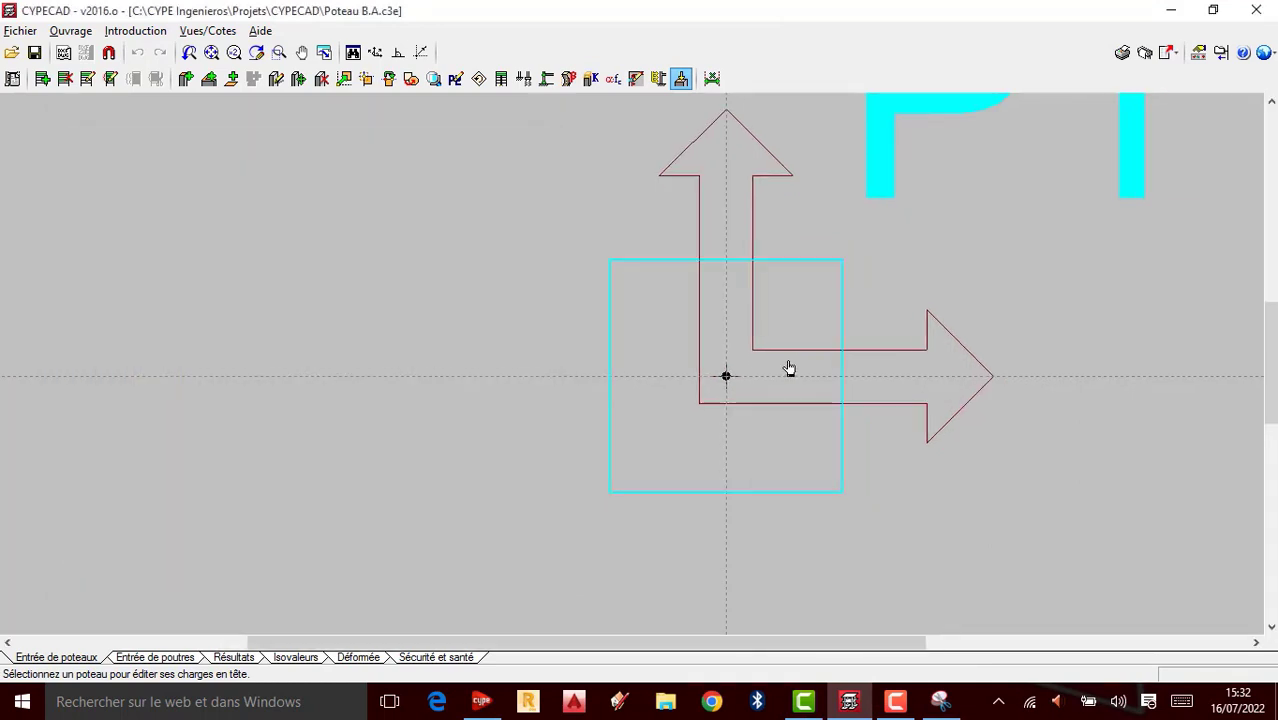
scroll(799, 365, up, 1)
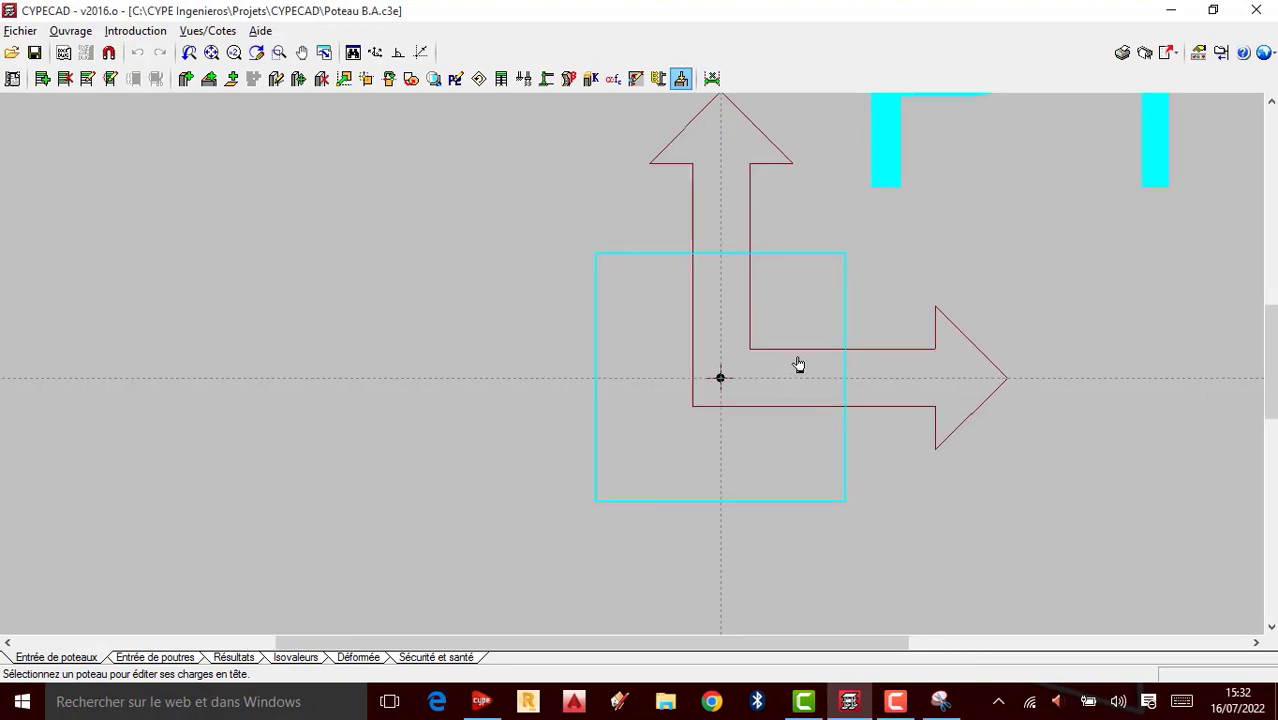
scroll(818, 305, up, 1)
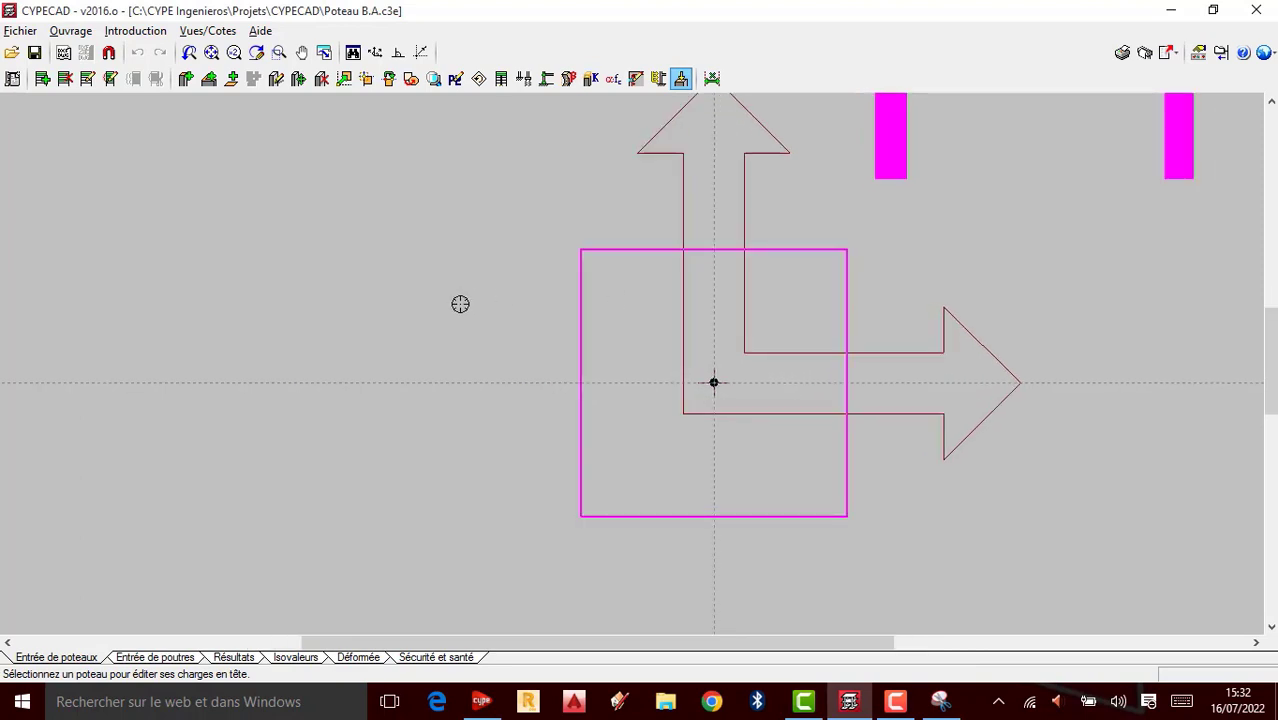
scroll(460, 304, down, 1)
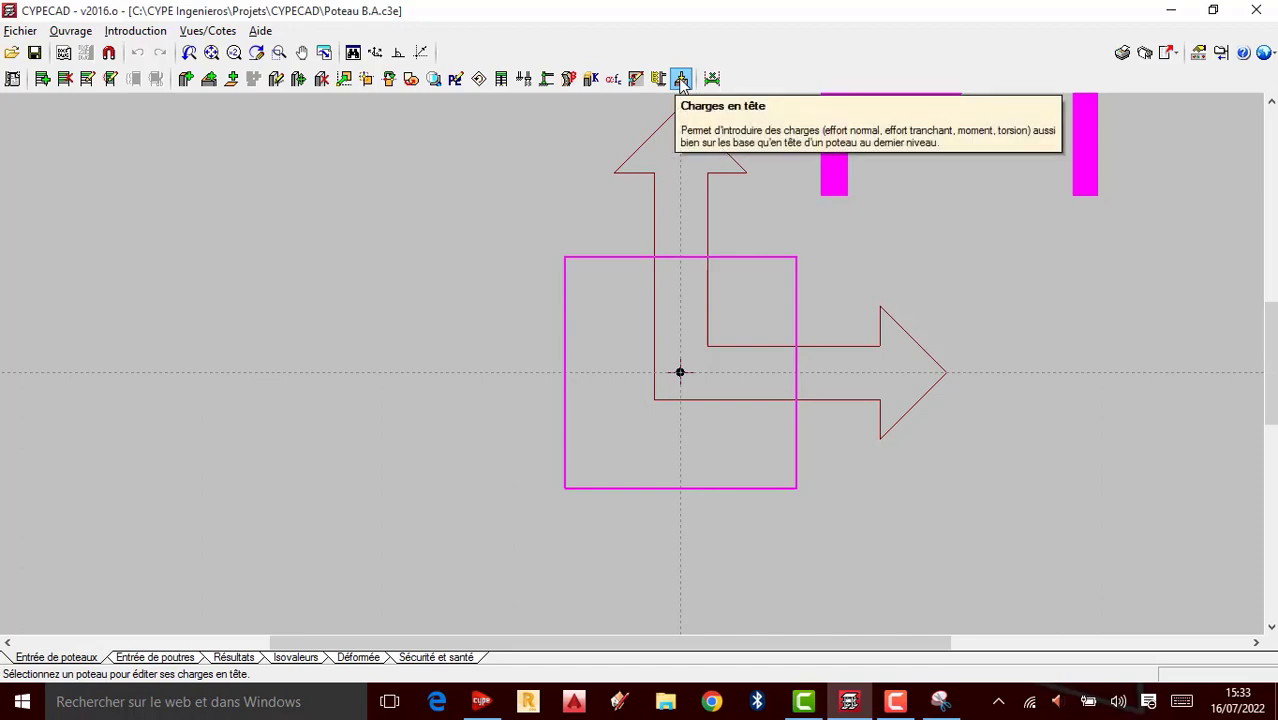
click(745, 320)
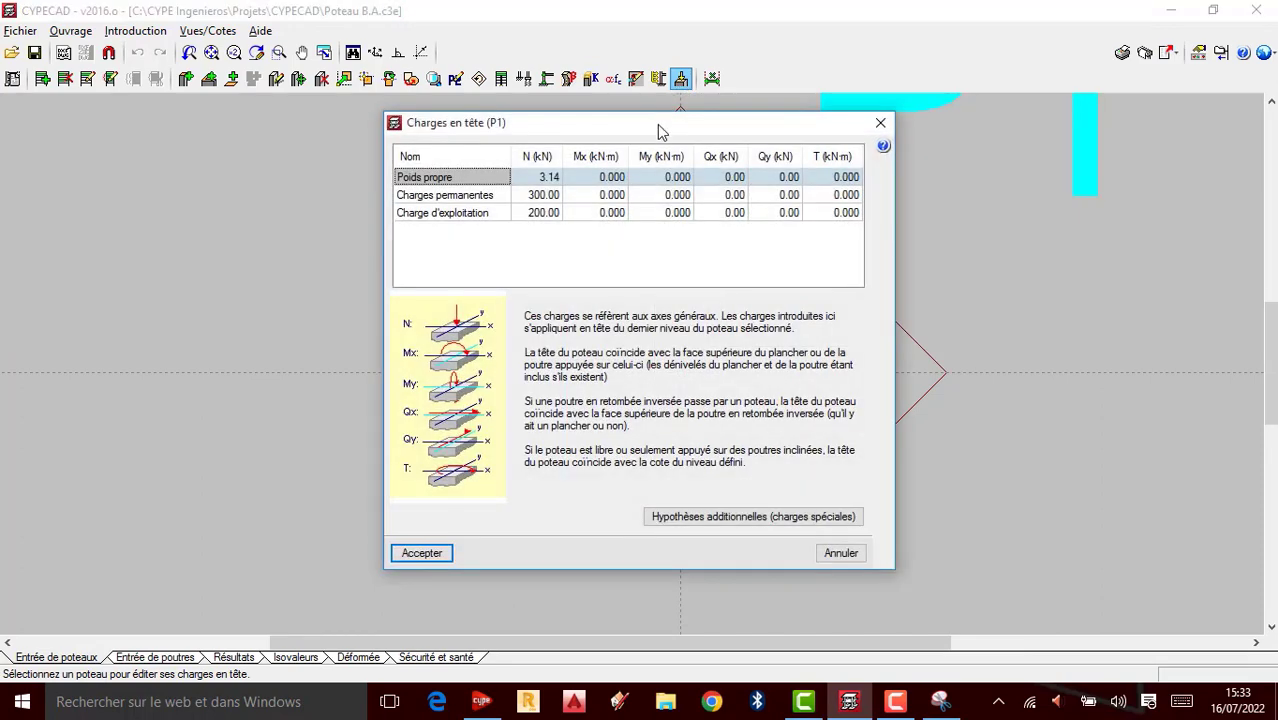
drag(660, 130, 342, 150)
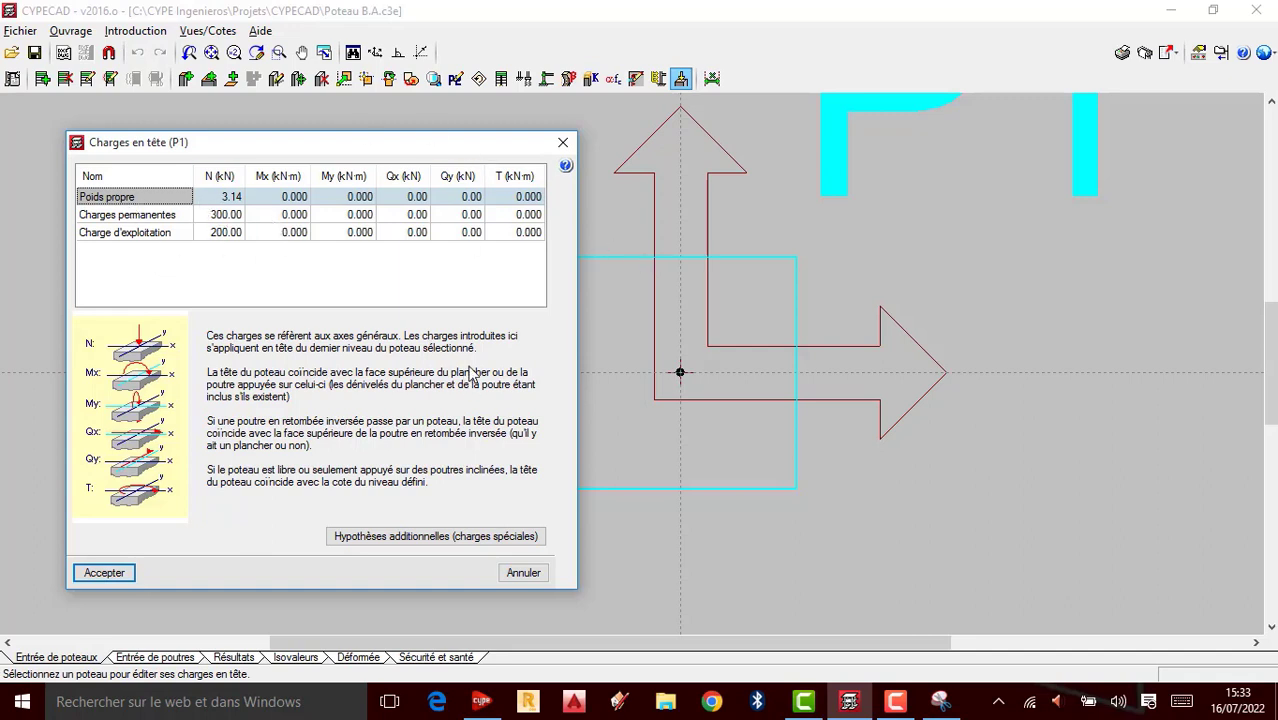
click(572, 146)
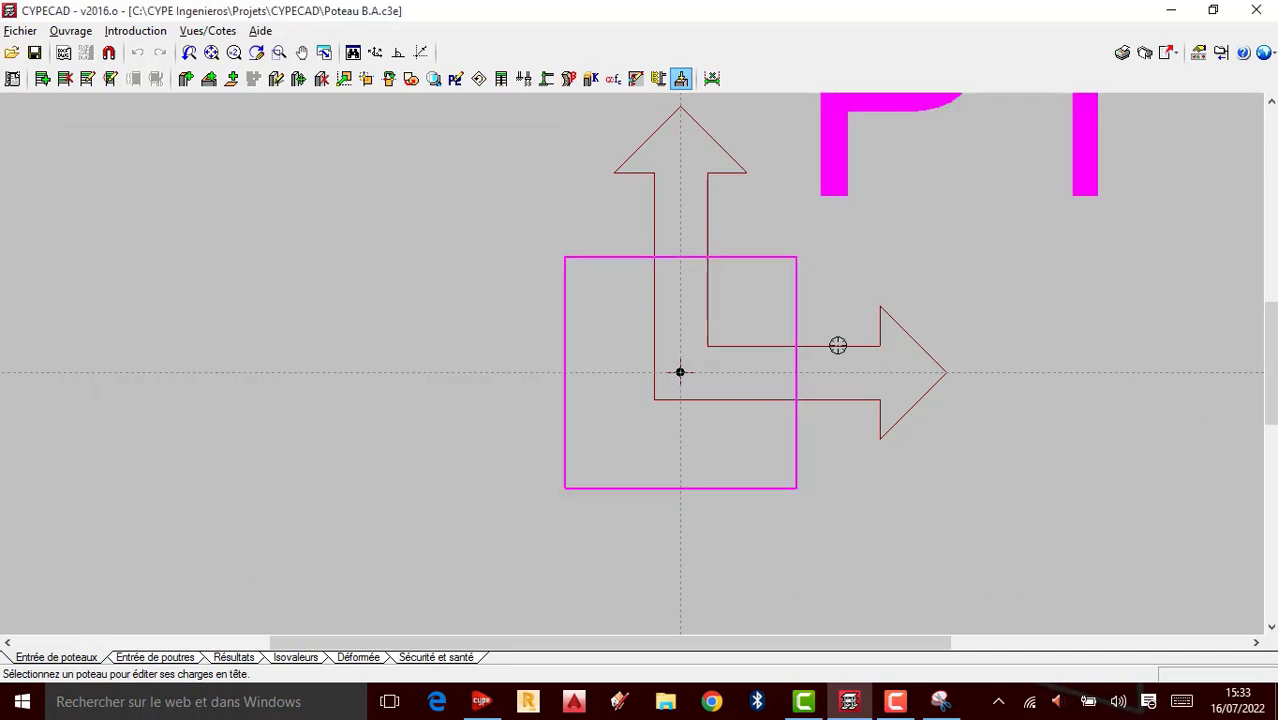
- Calculate the structure from the beam entry view without dimensioning the foundation, and close the error report
scroll(723, 442, down, 1)
scroll(723, 442, down, 1)
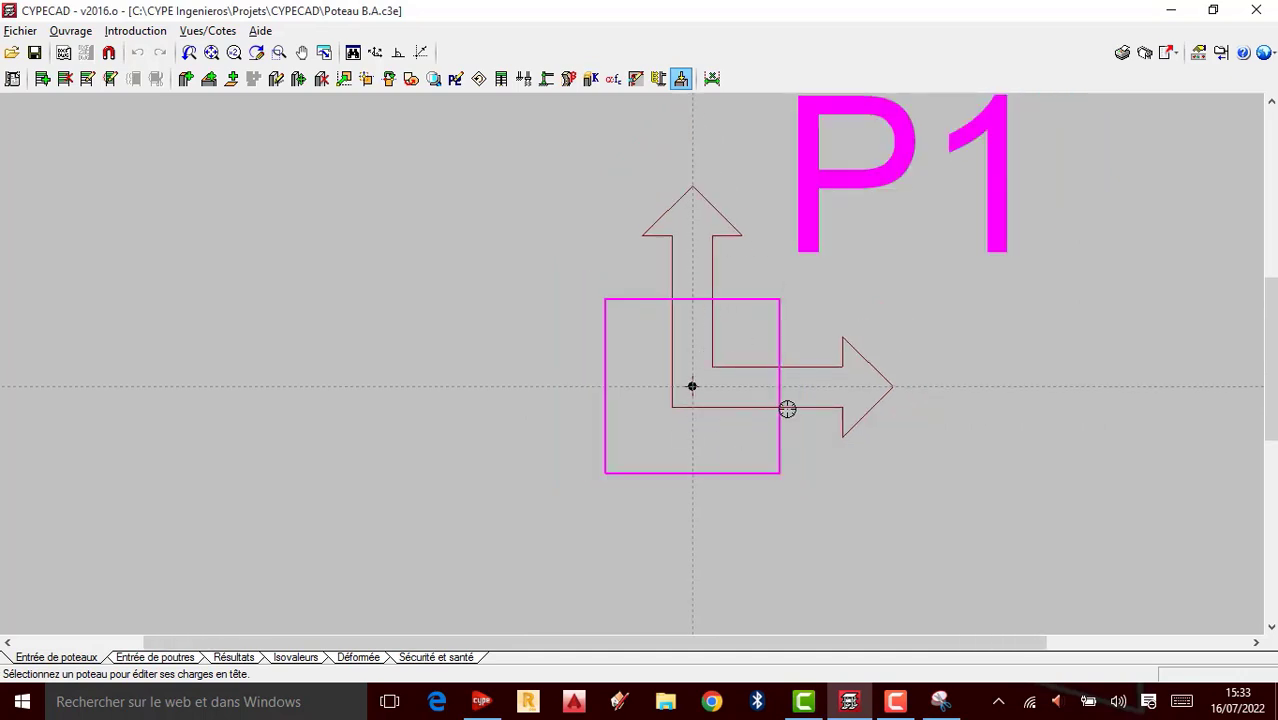
scroll(787, 409, up, 1)
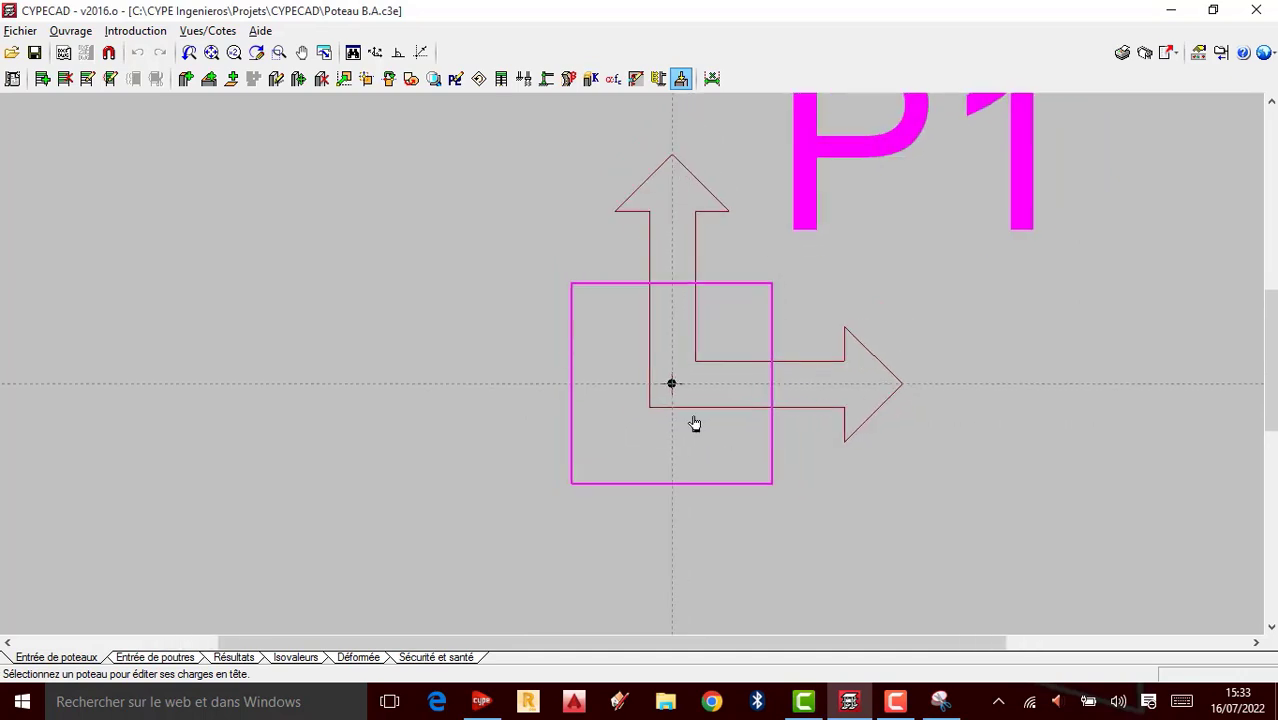
click(145, 658)
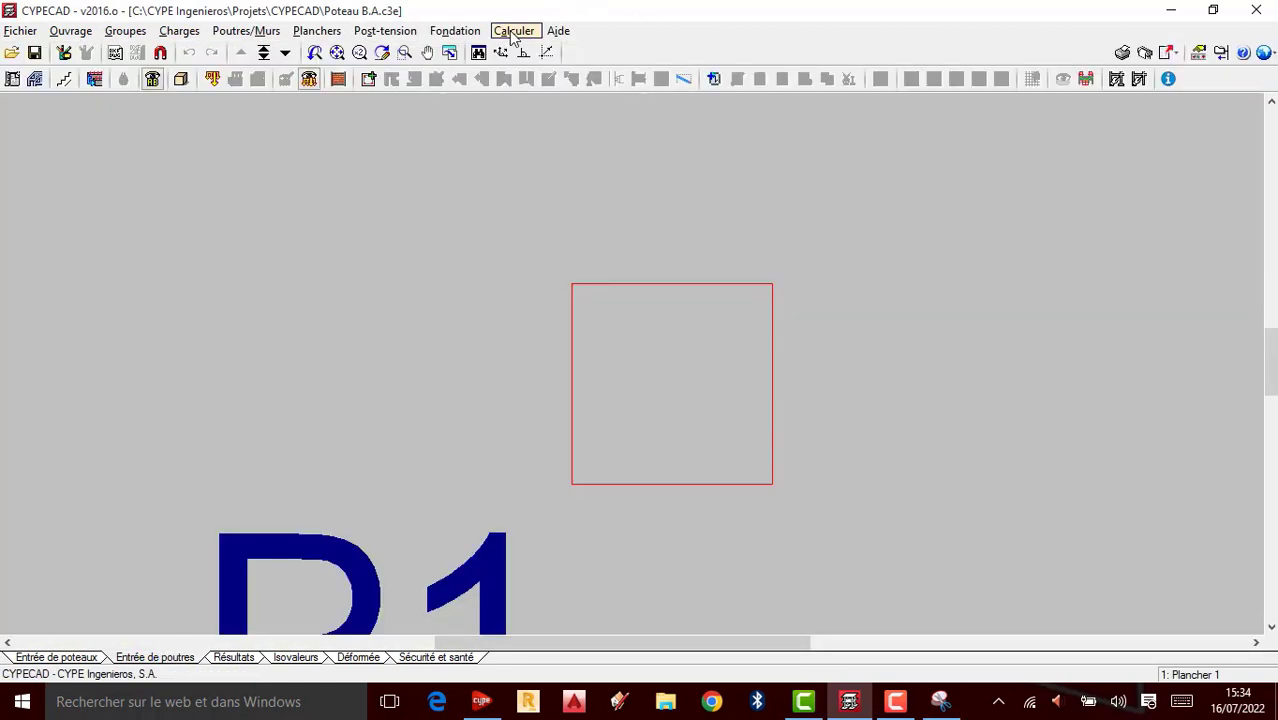
click(512, 33)
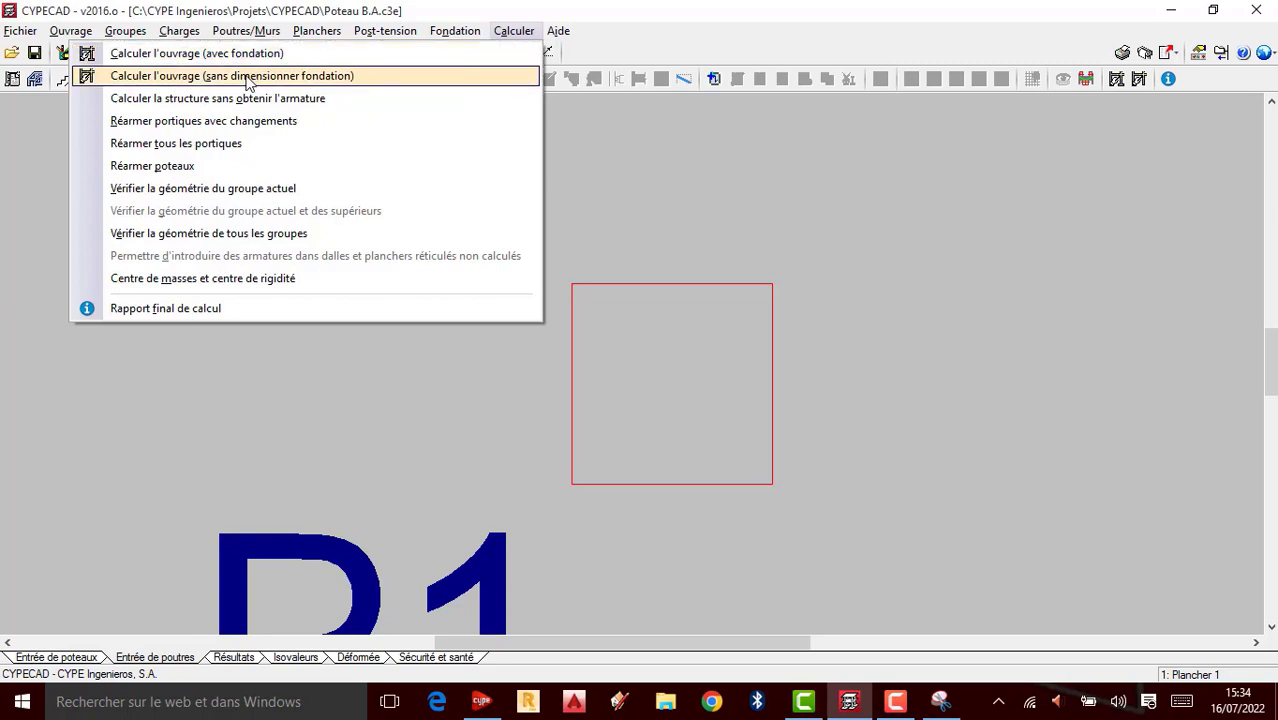
click(247, 76)
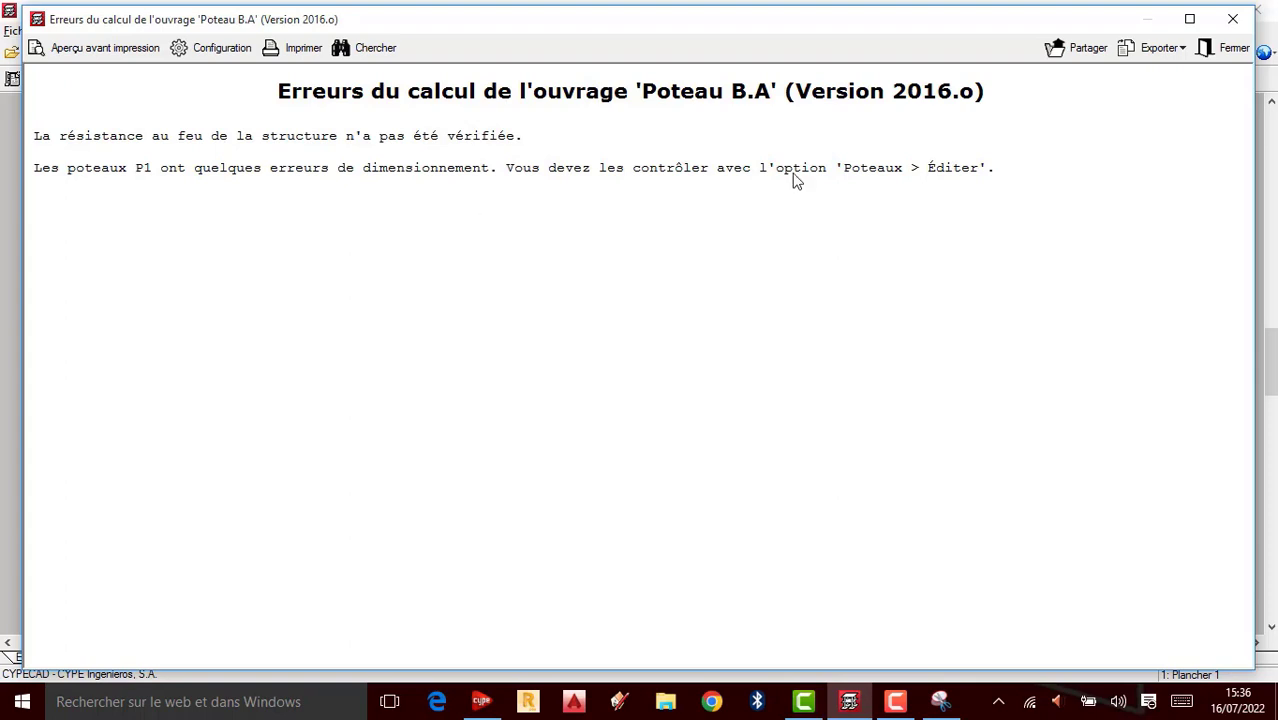
click(1238, 24)
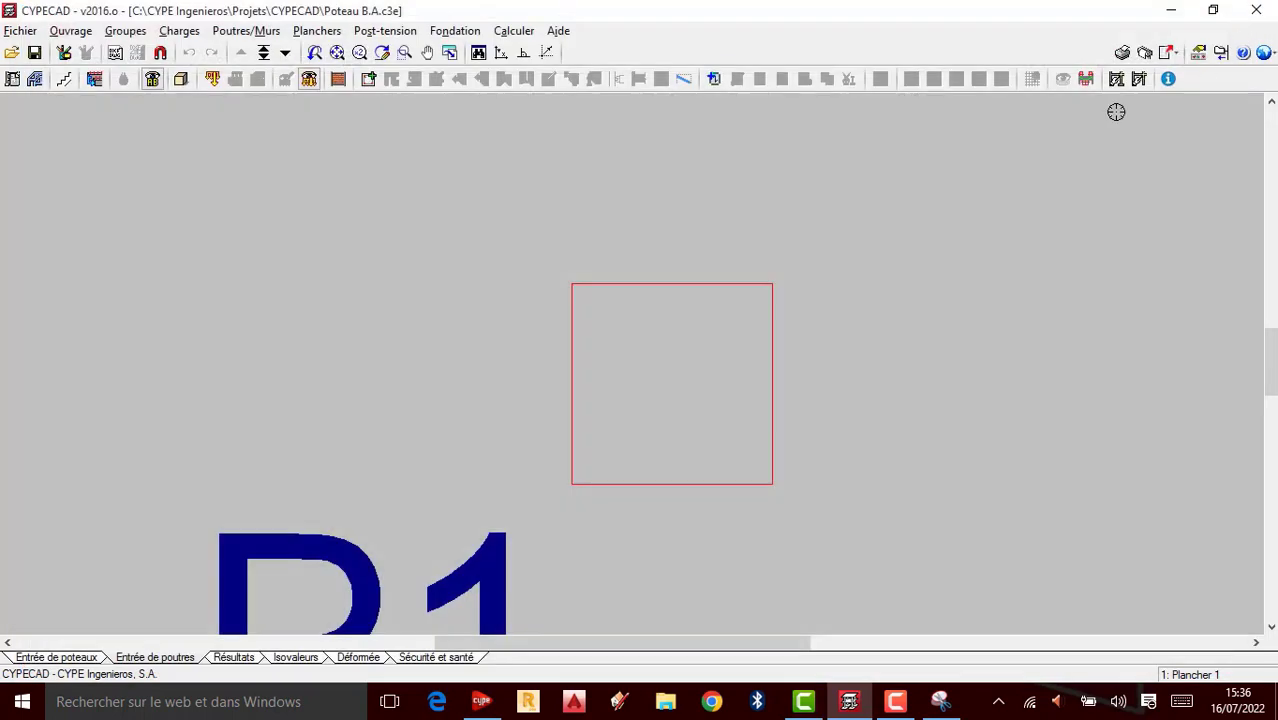
- Inspect column P1's reinforcement and design checks in the column editor from the results view, and exit the editor
scroll(694, 338, down, 2)
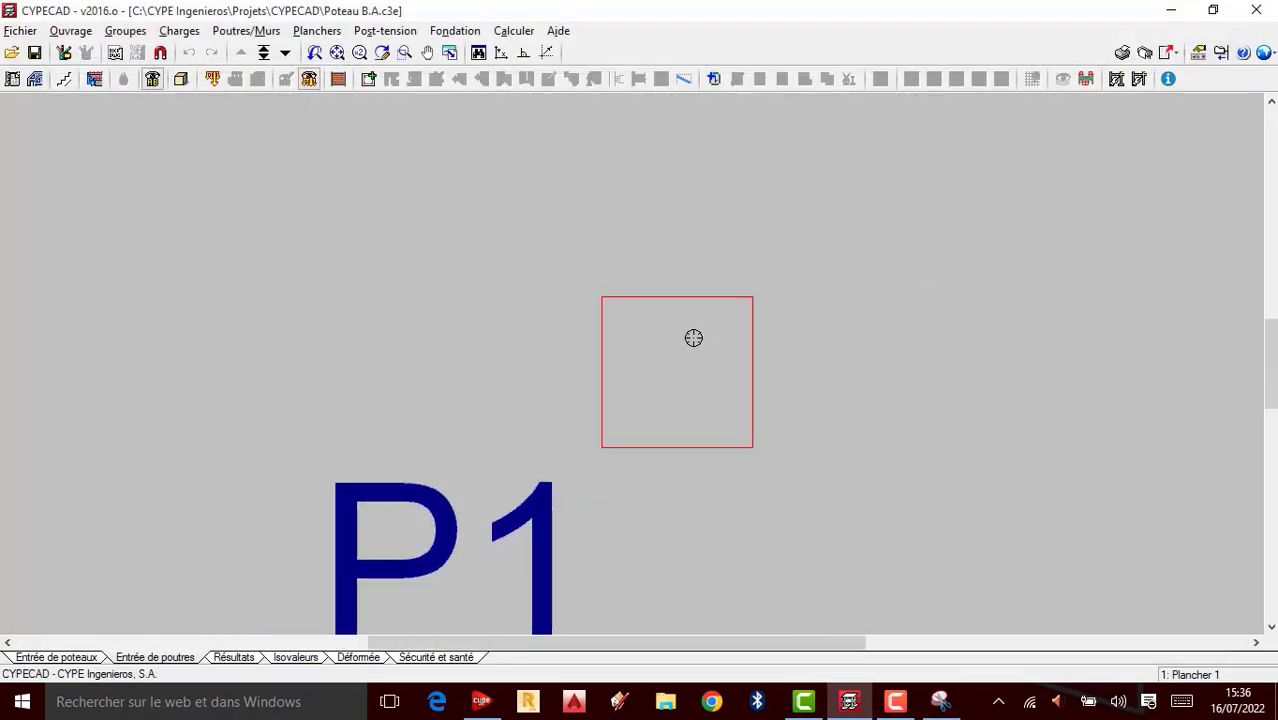
scroll(694, 345, up, 1)
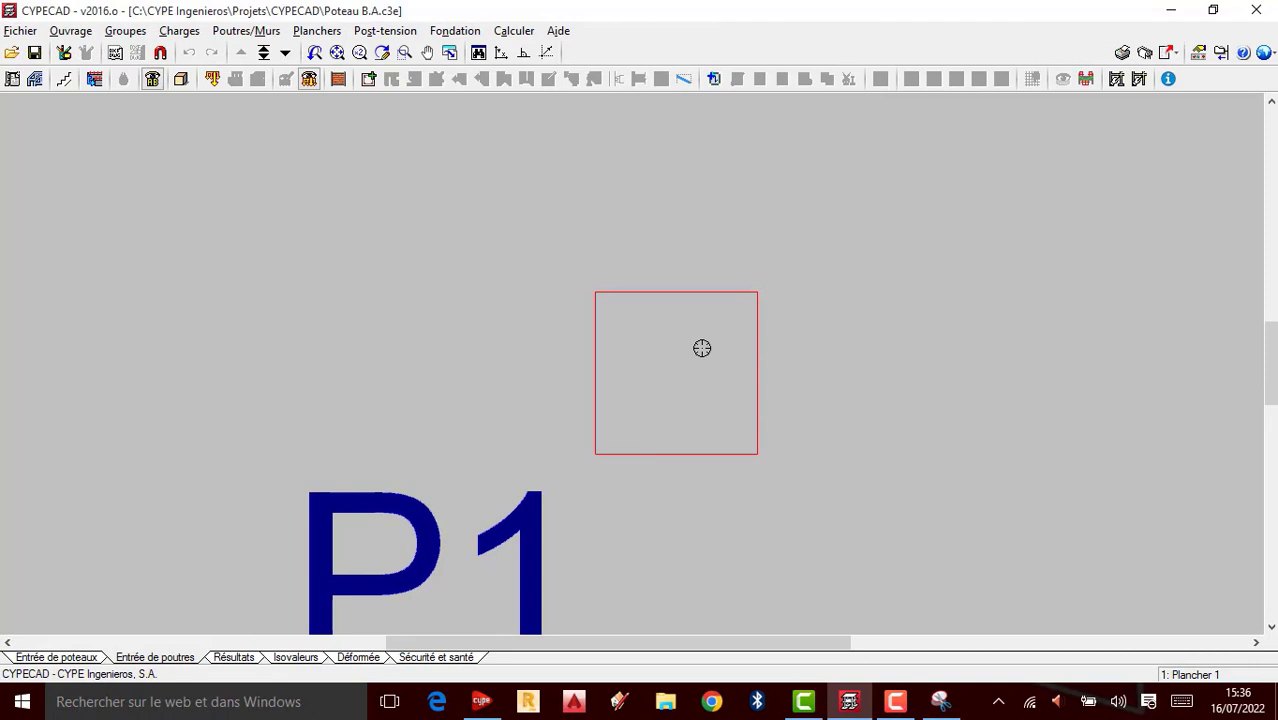
scroll(702, 348, down, 1)
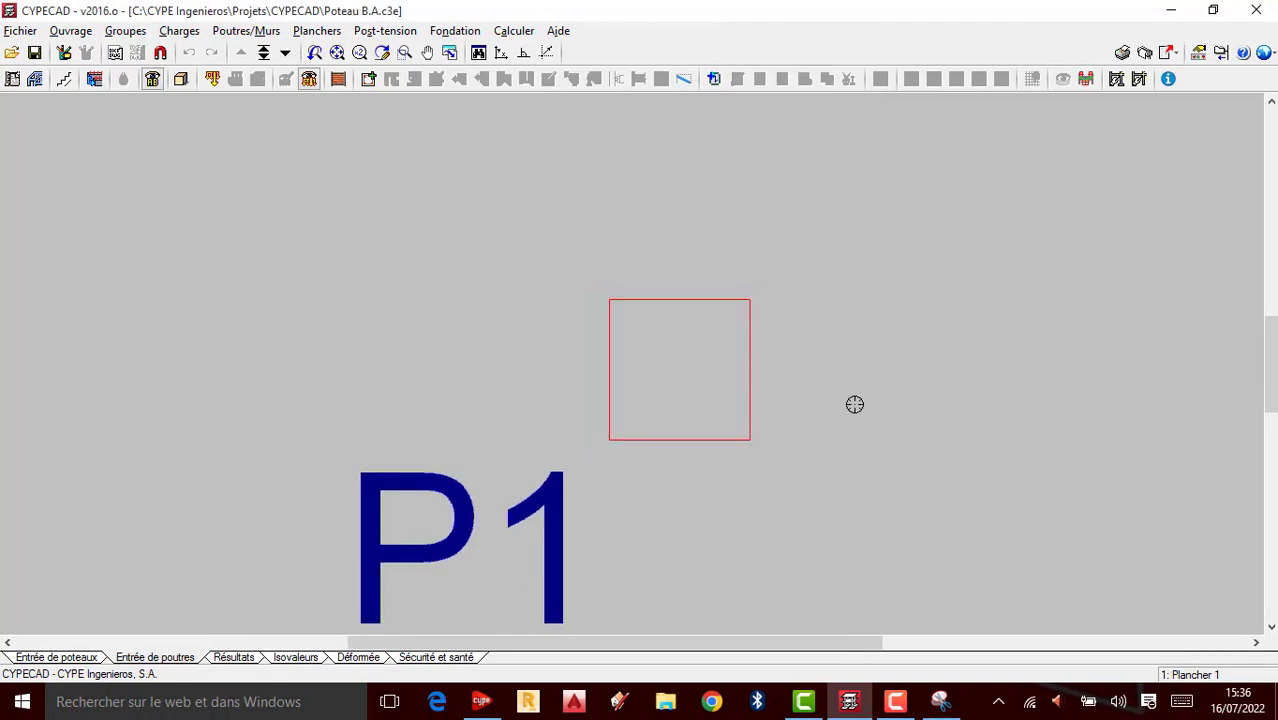
click(62, 660)
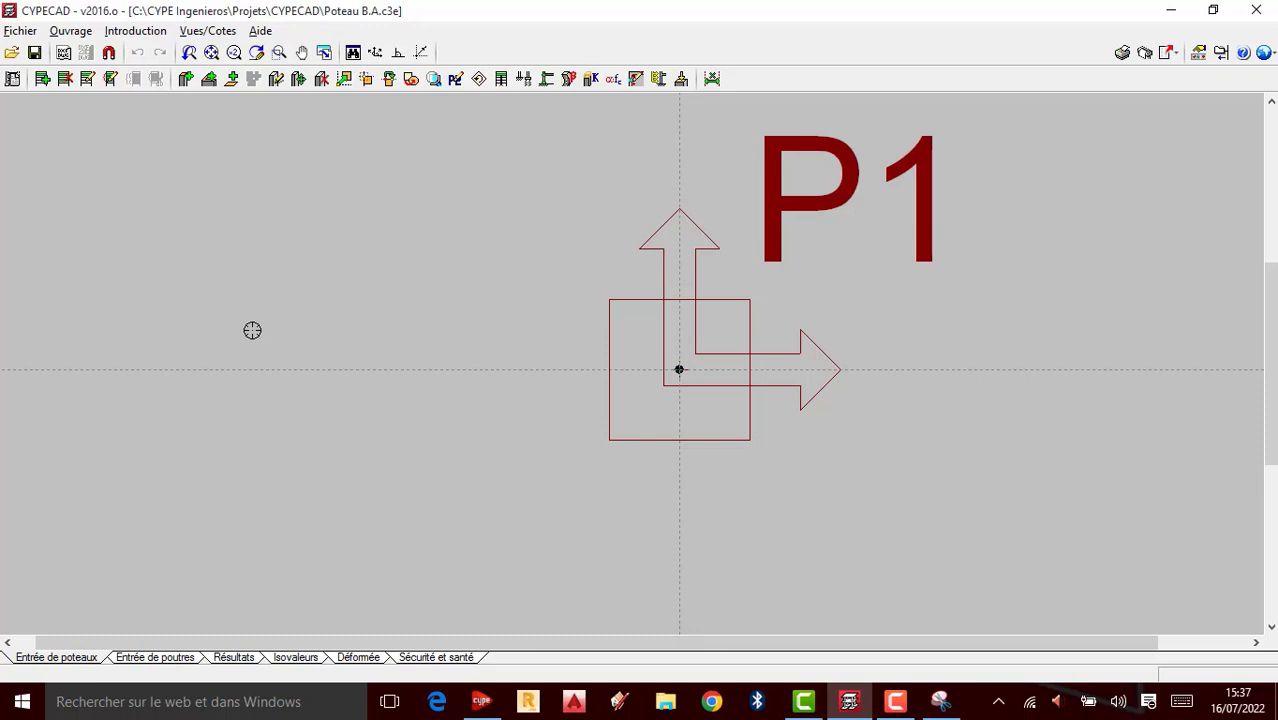
click(172, 662)
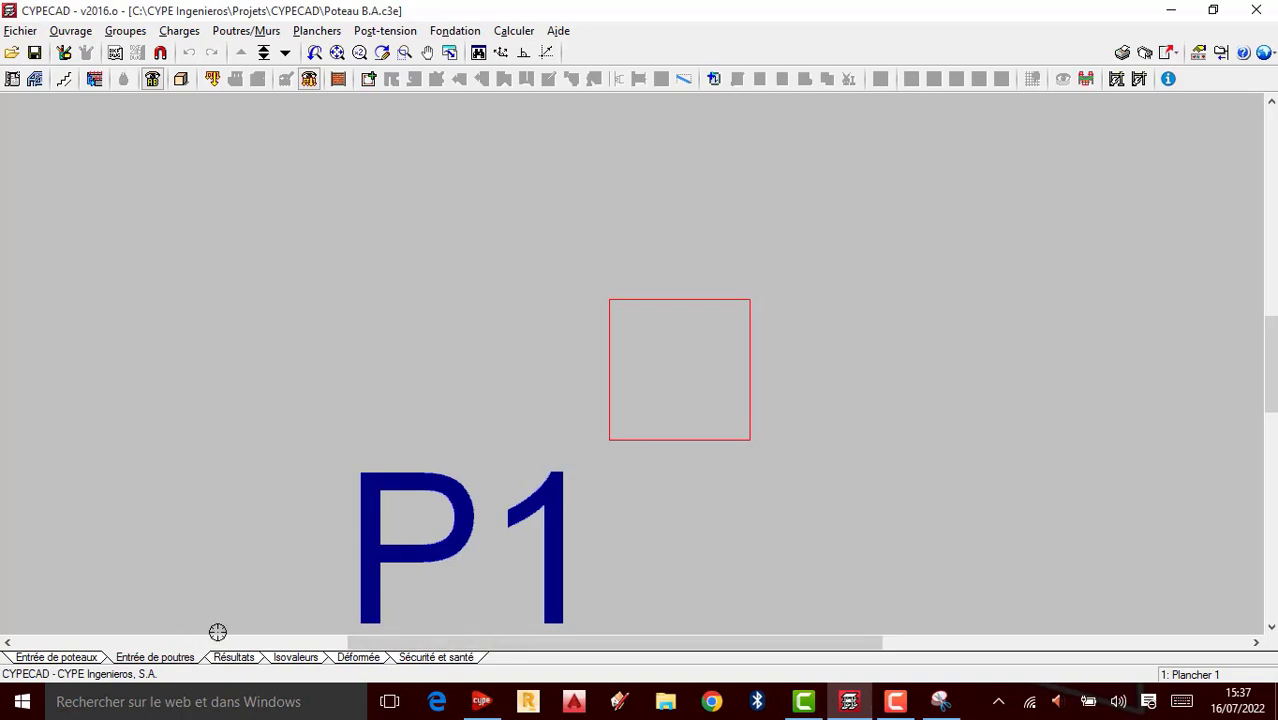
click(233, 659)
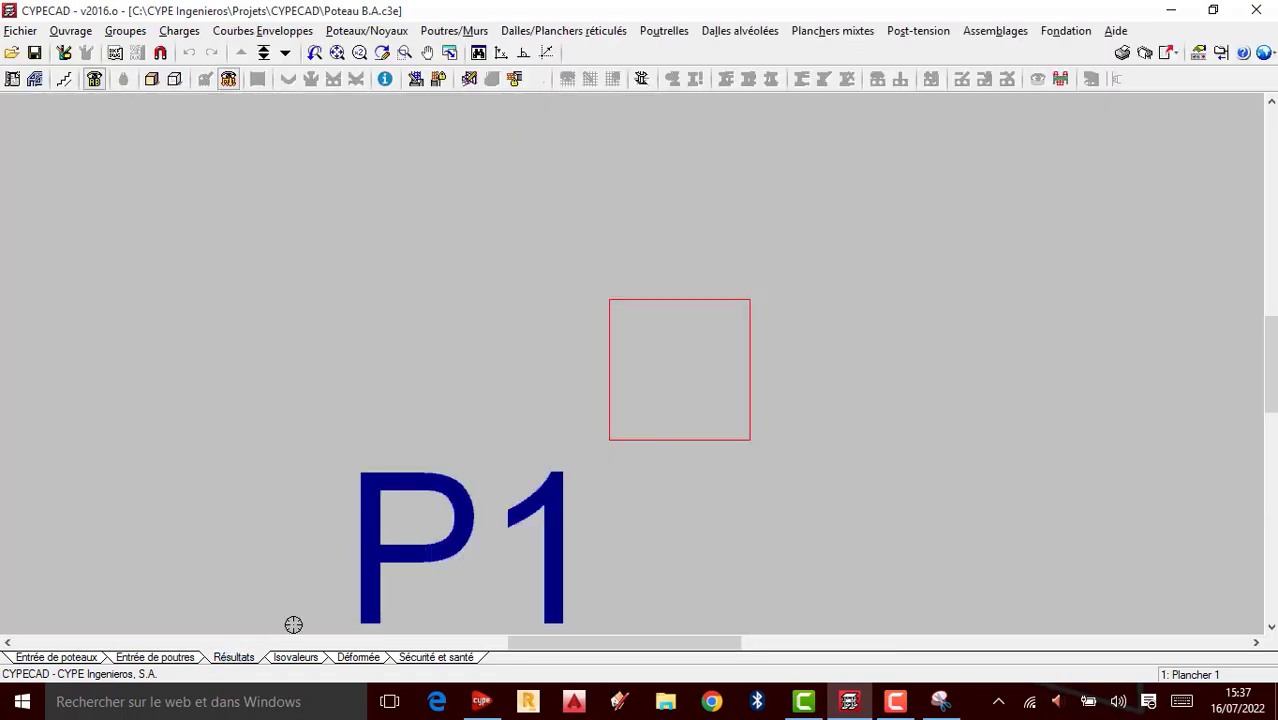
click(369, 34)
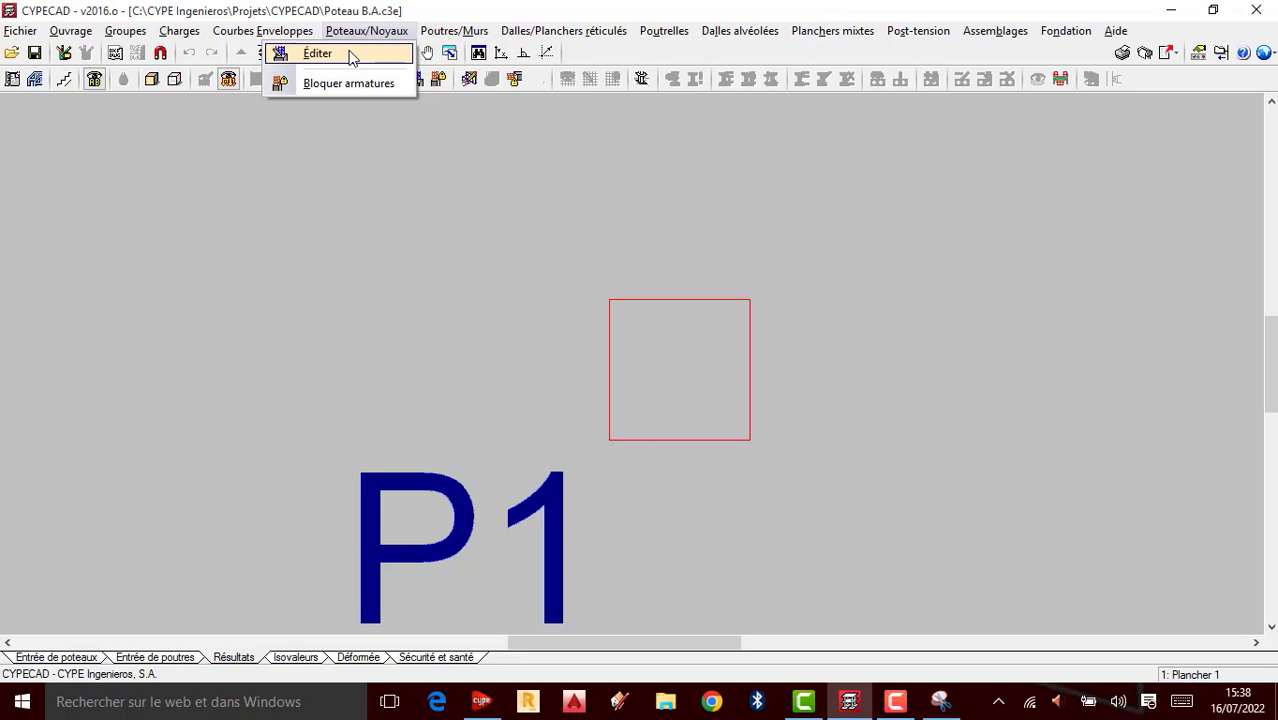
click(348, 54)
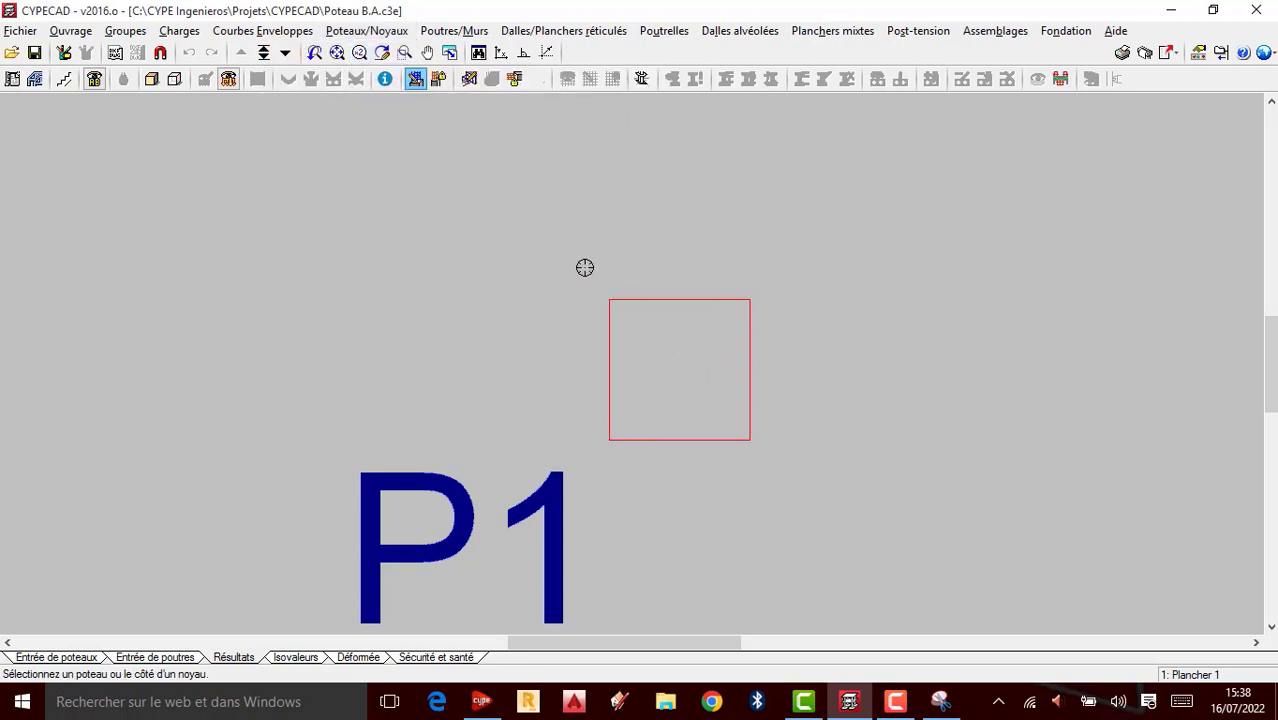
click(696, 345)
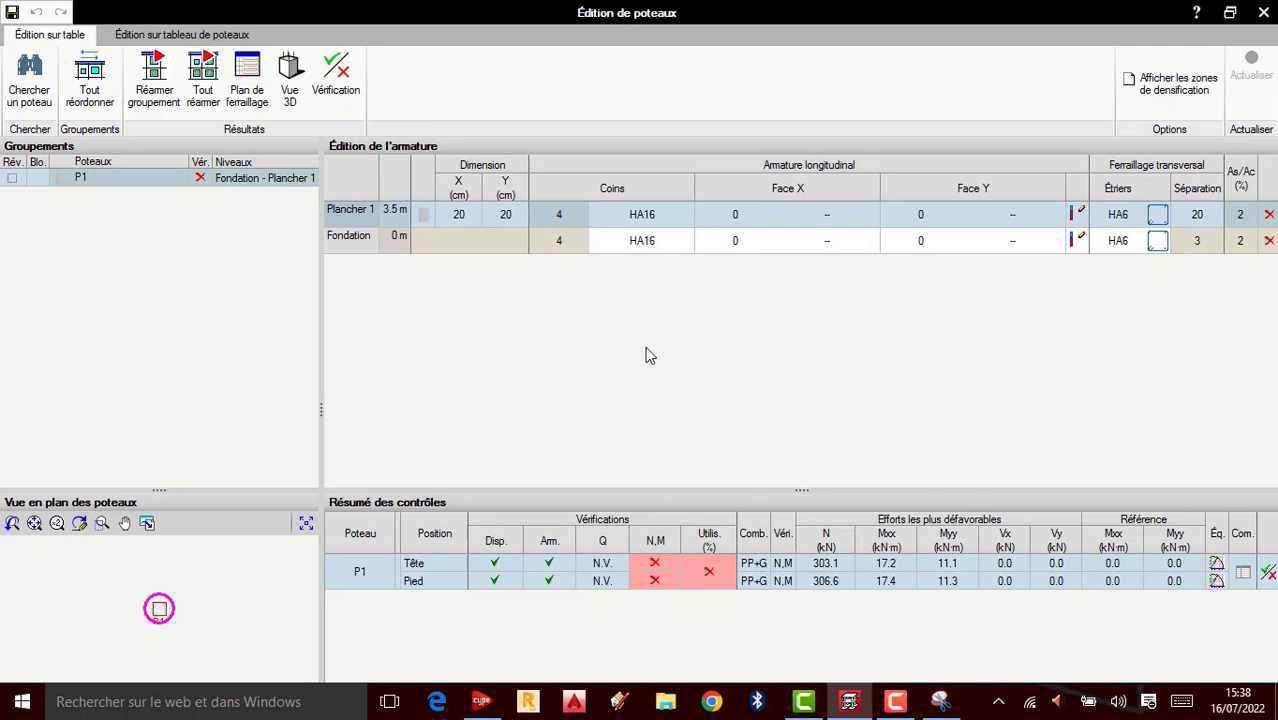
click(1265, 15)
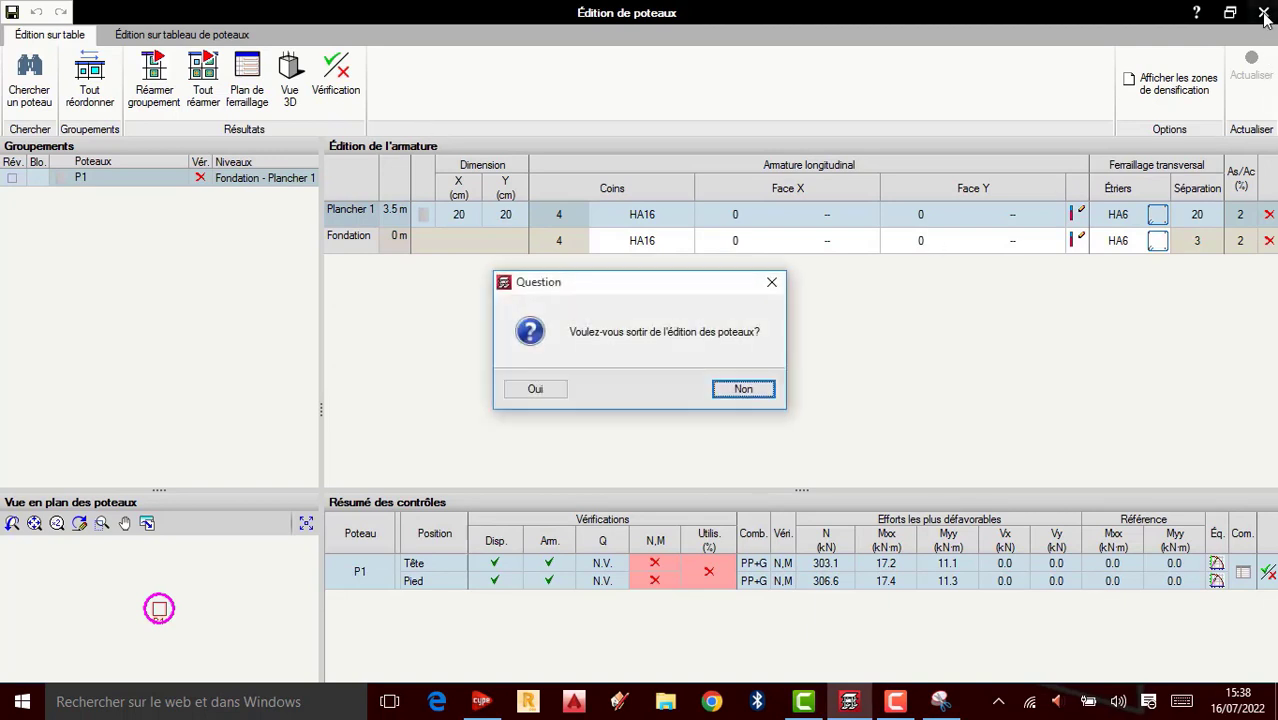
click(535, 392)
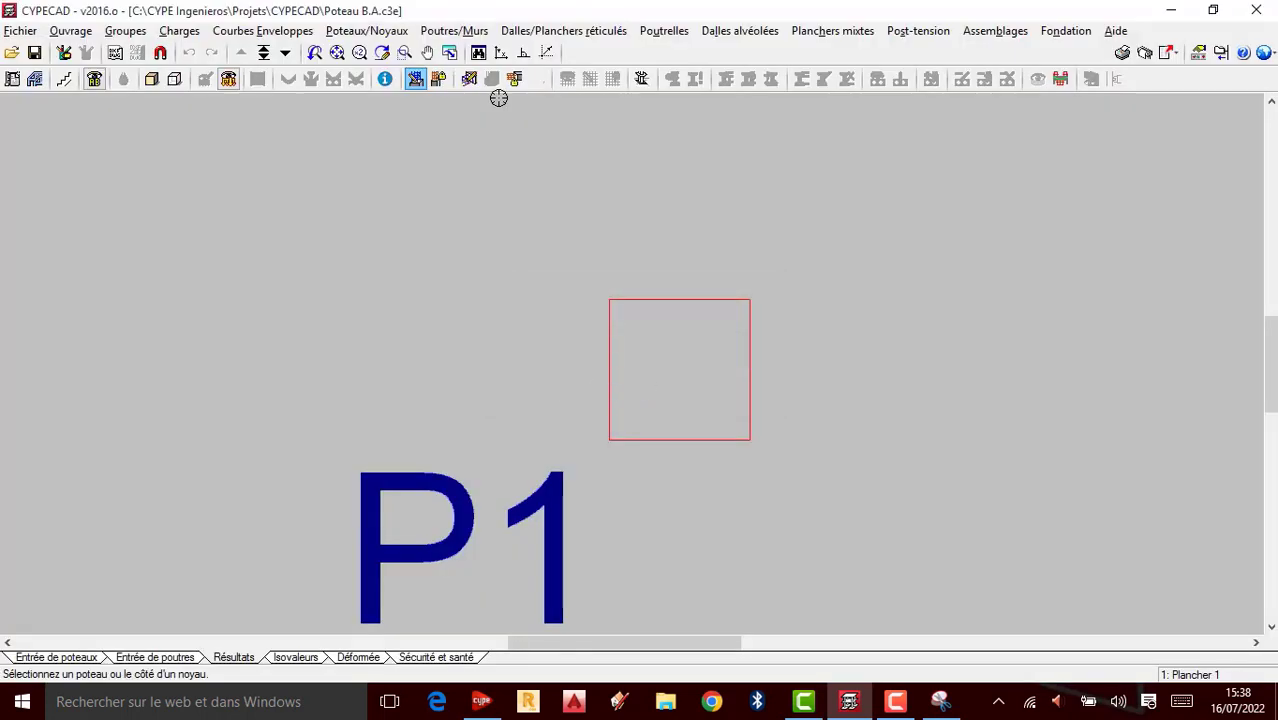
- Return to the calculation results and open column P1 again in the column editor to examine its checks
click(92, 658)
click(150, 659)
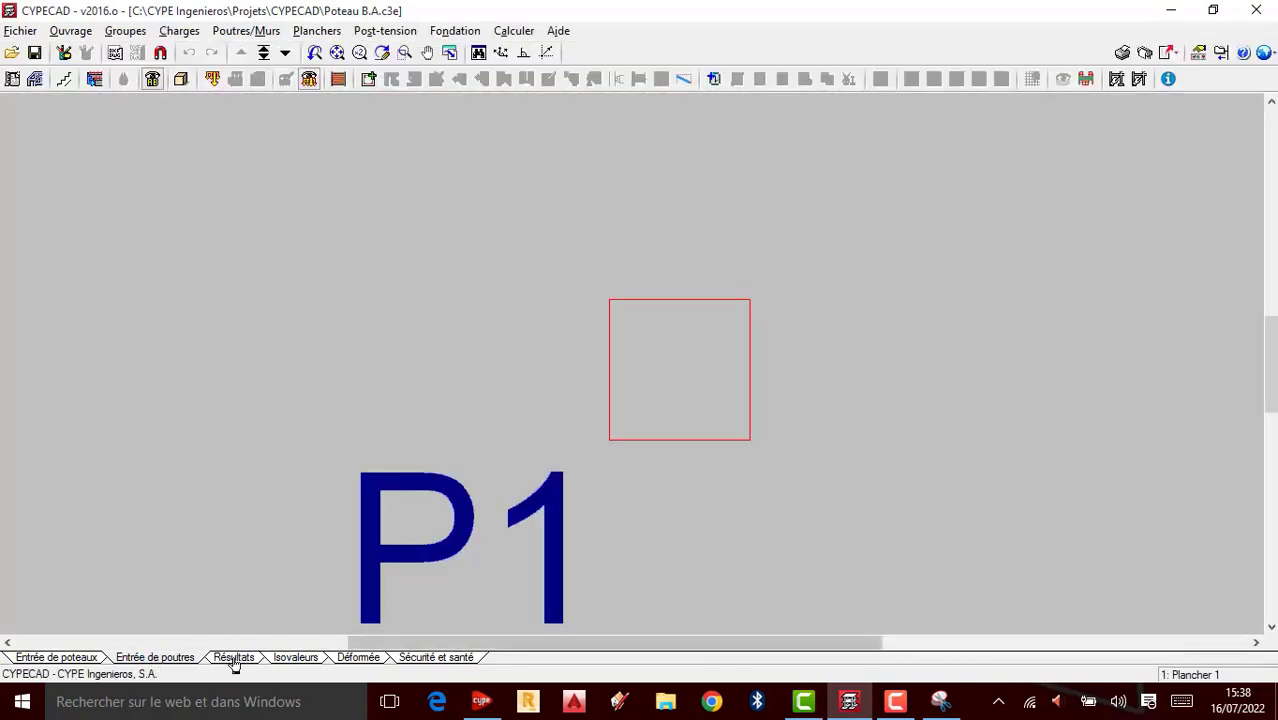
click(234, 658)
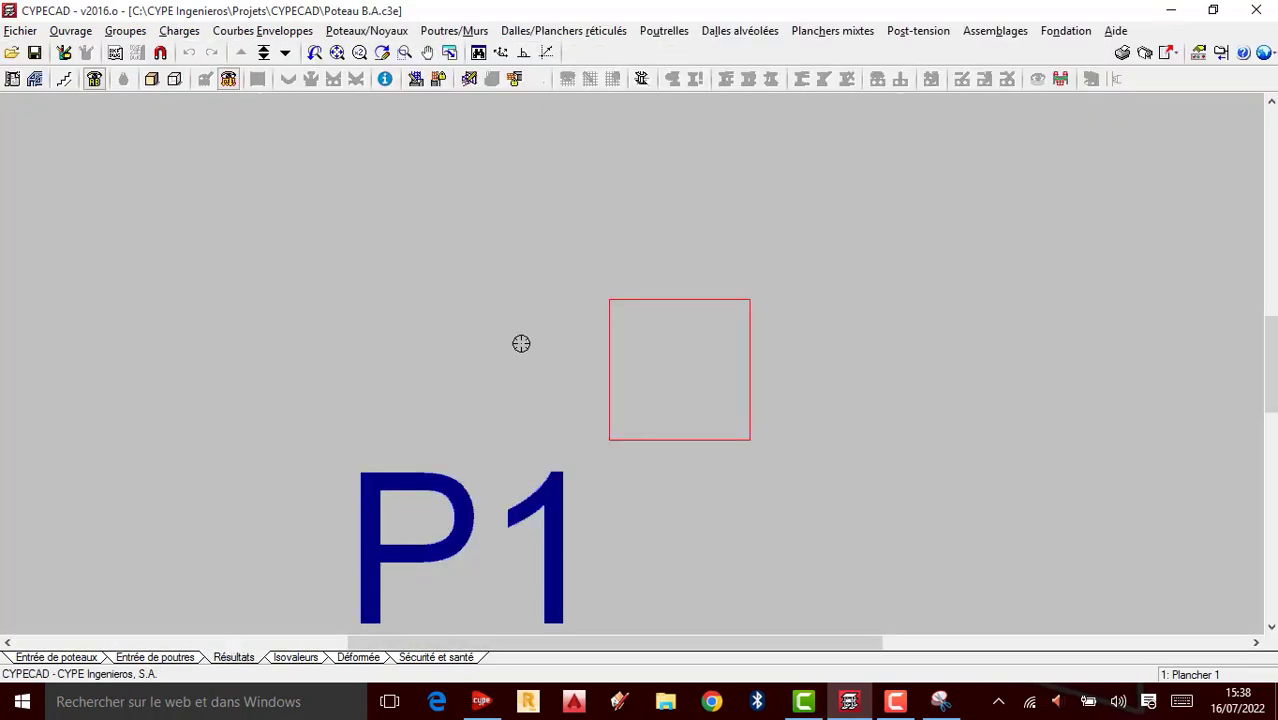
click(367, 32)
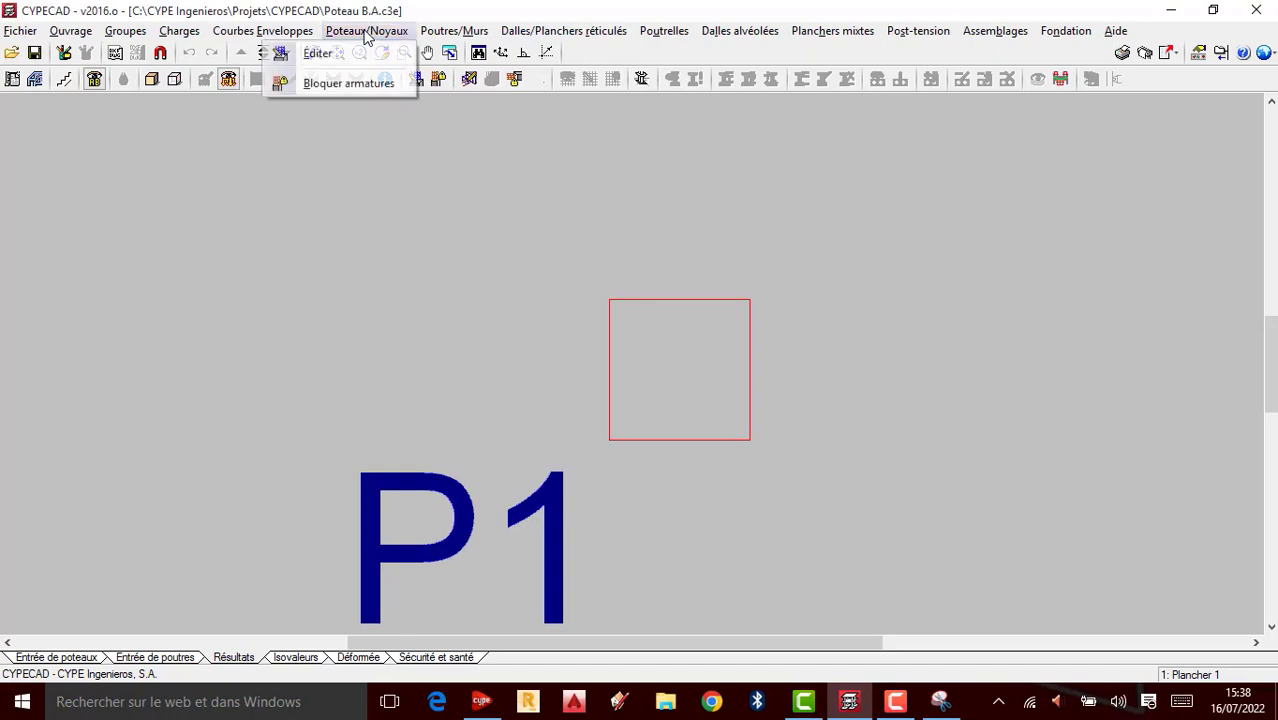
click(318, 56)
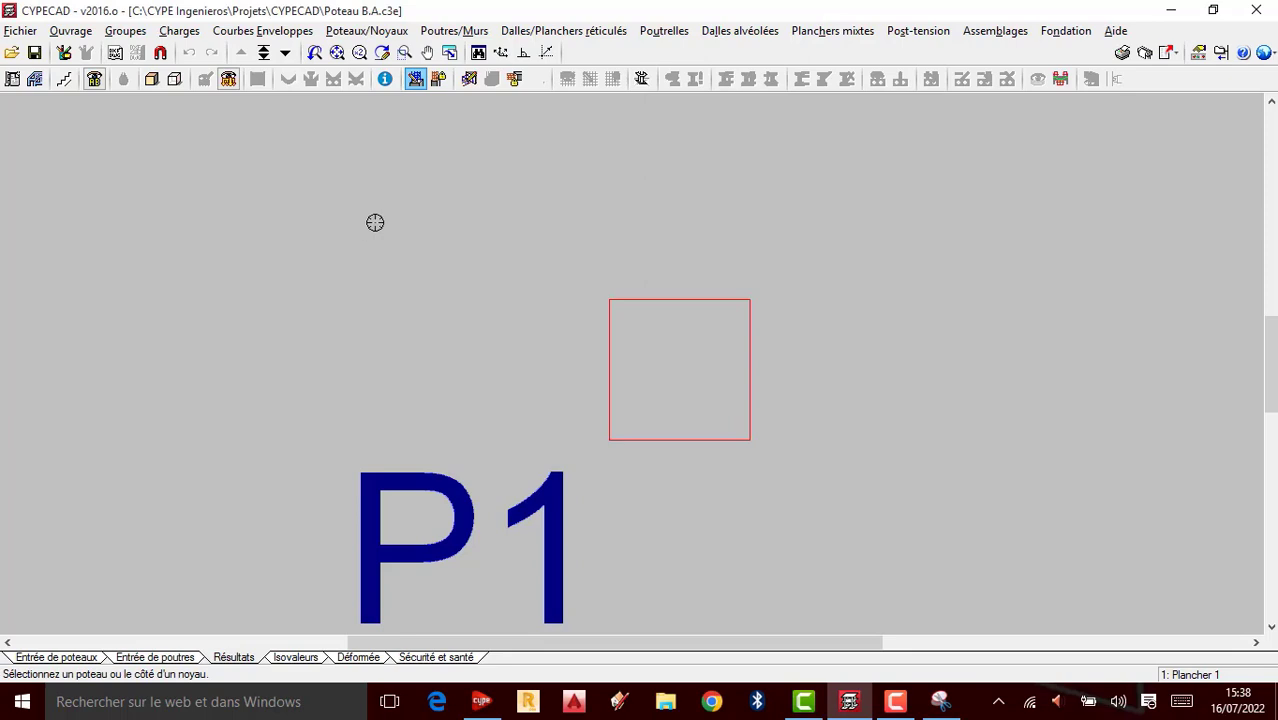
click(677, 371)
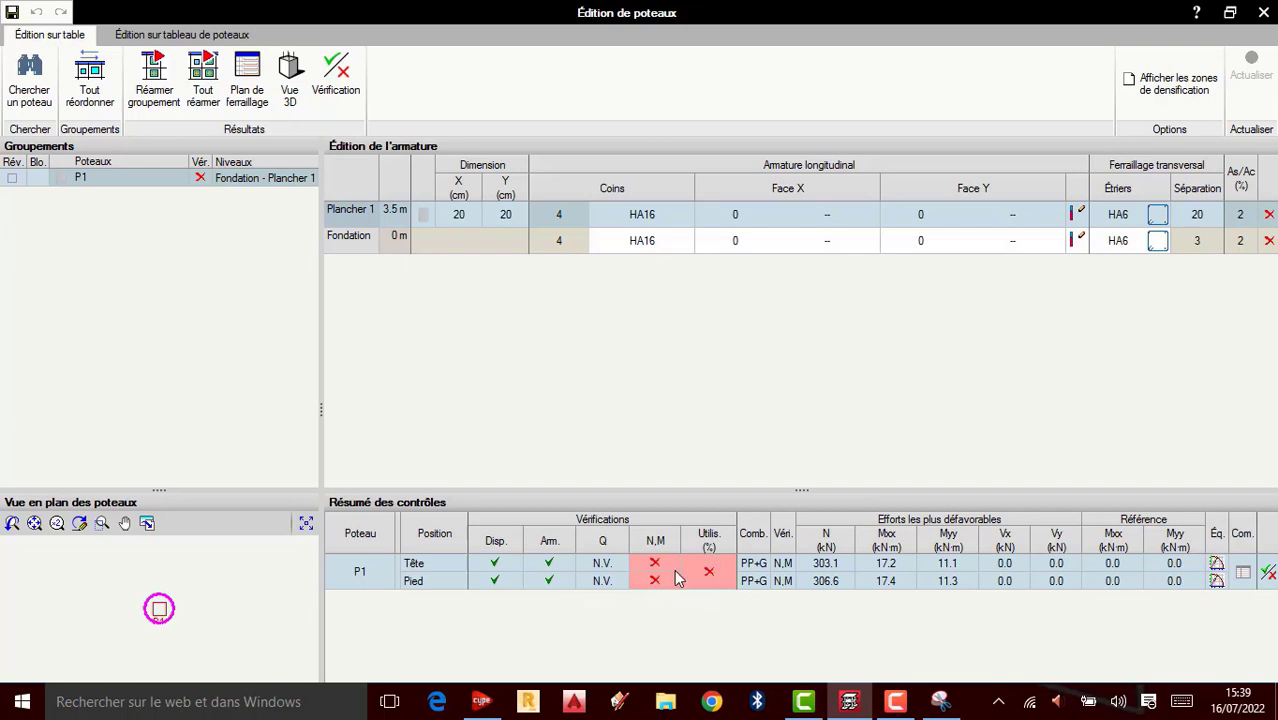
mouse_move(707, 577)
click(895, 701)
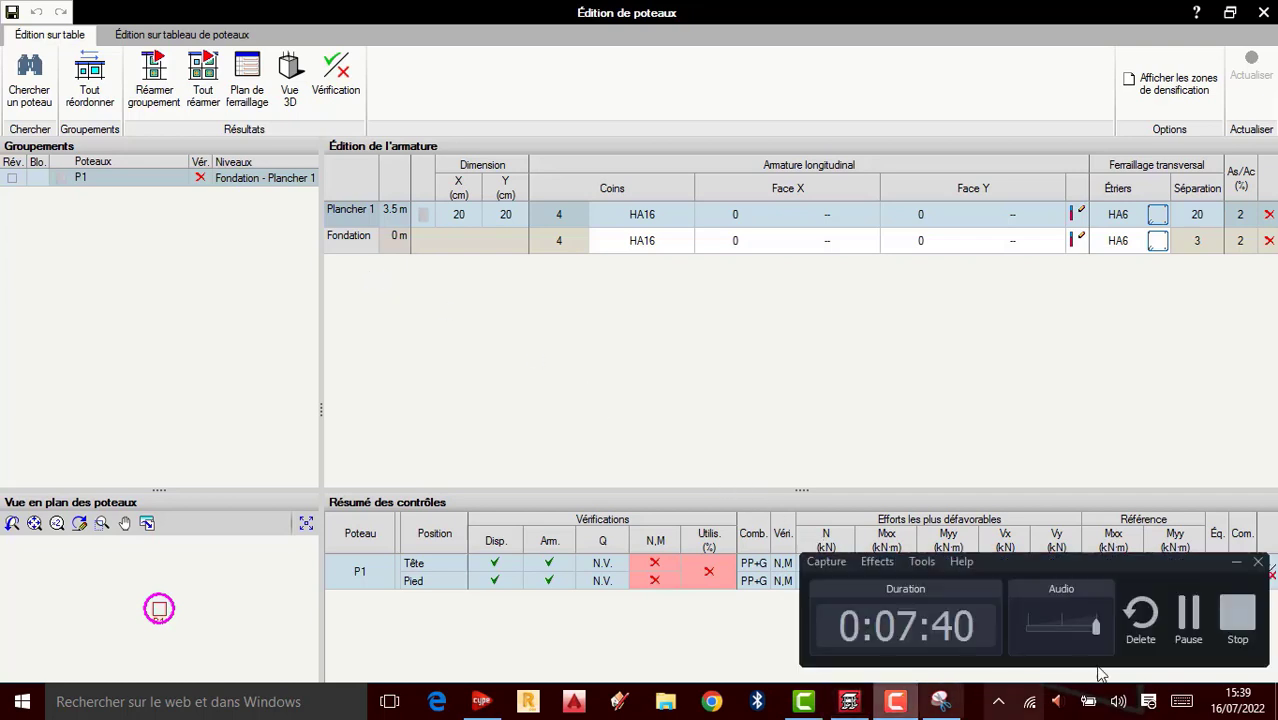
click(1197, 619)
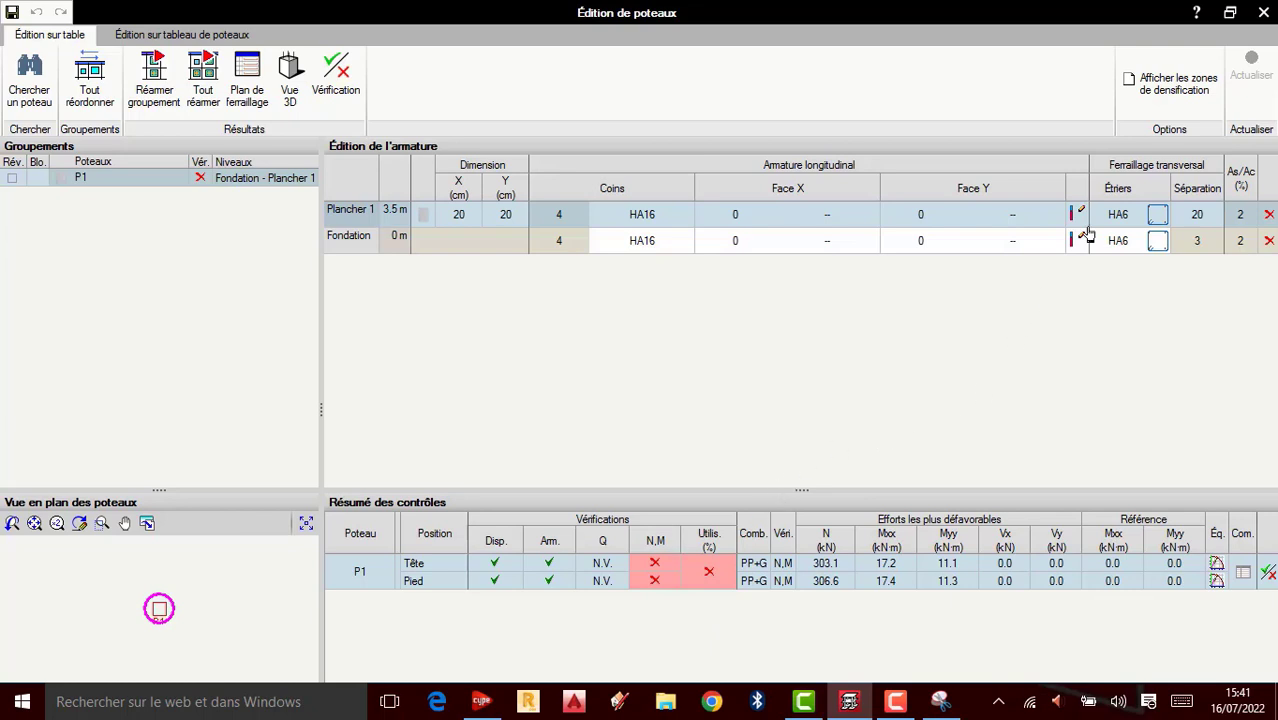
- Inspect the stirrup arrangement of column P1 at Plancher 1, and close the transverse reinforcement dialog without changes
click(1156, 216)
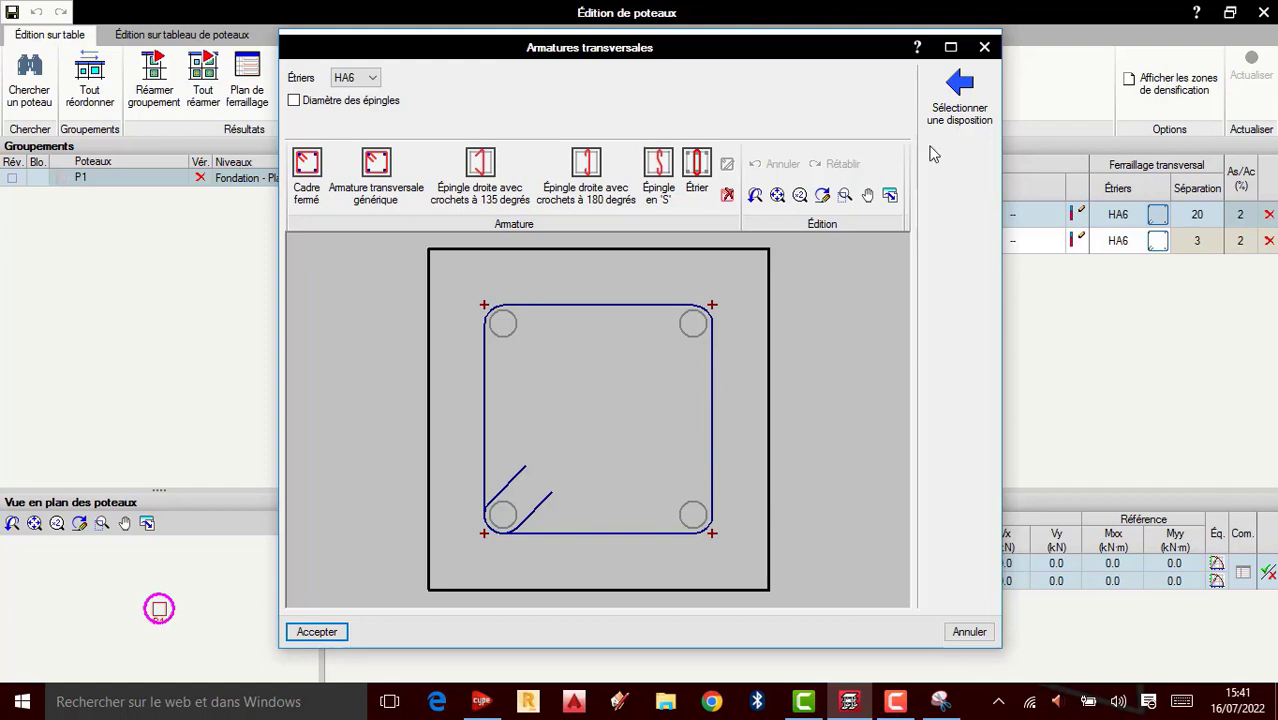
click(984, 47)
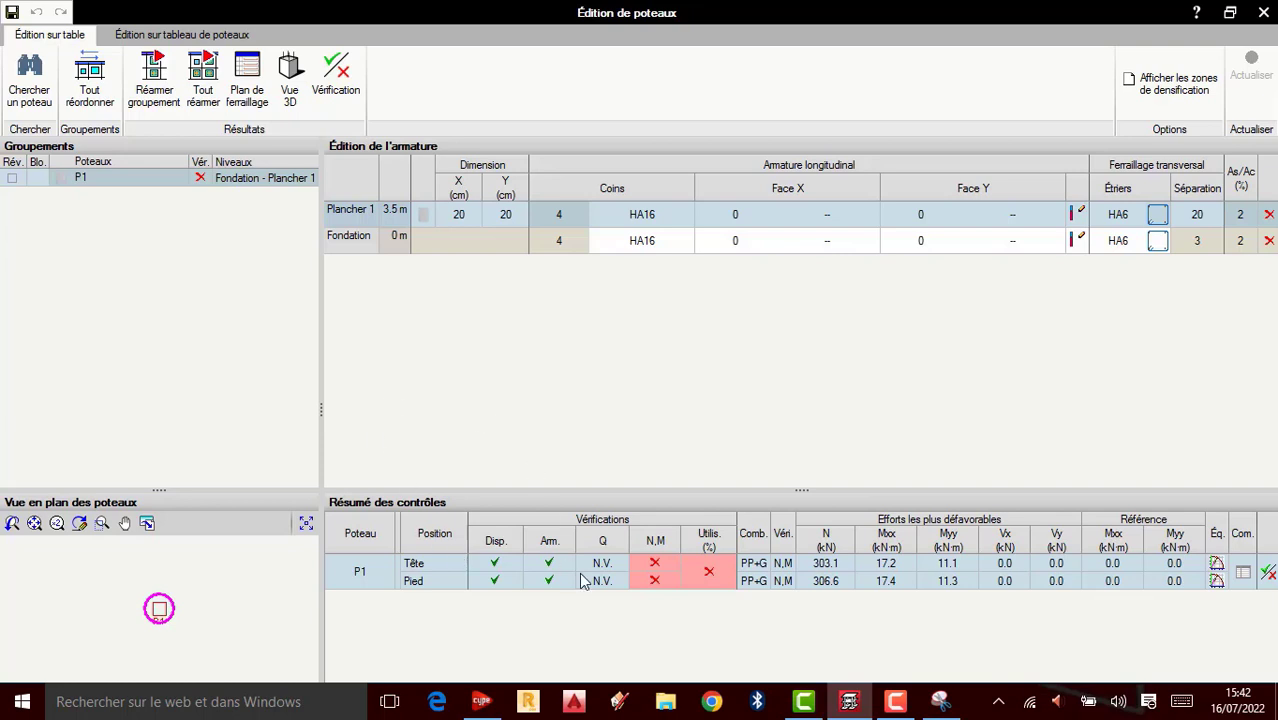
- Set column P1's Y dimension at Plancher 1 to 25 cm and examine the resulting N,M check
click(472, 215)
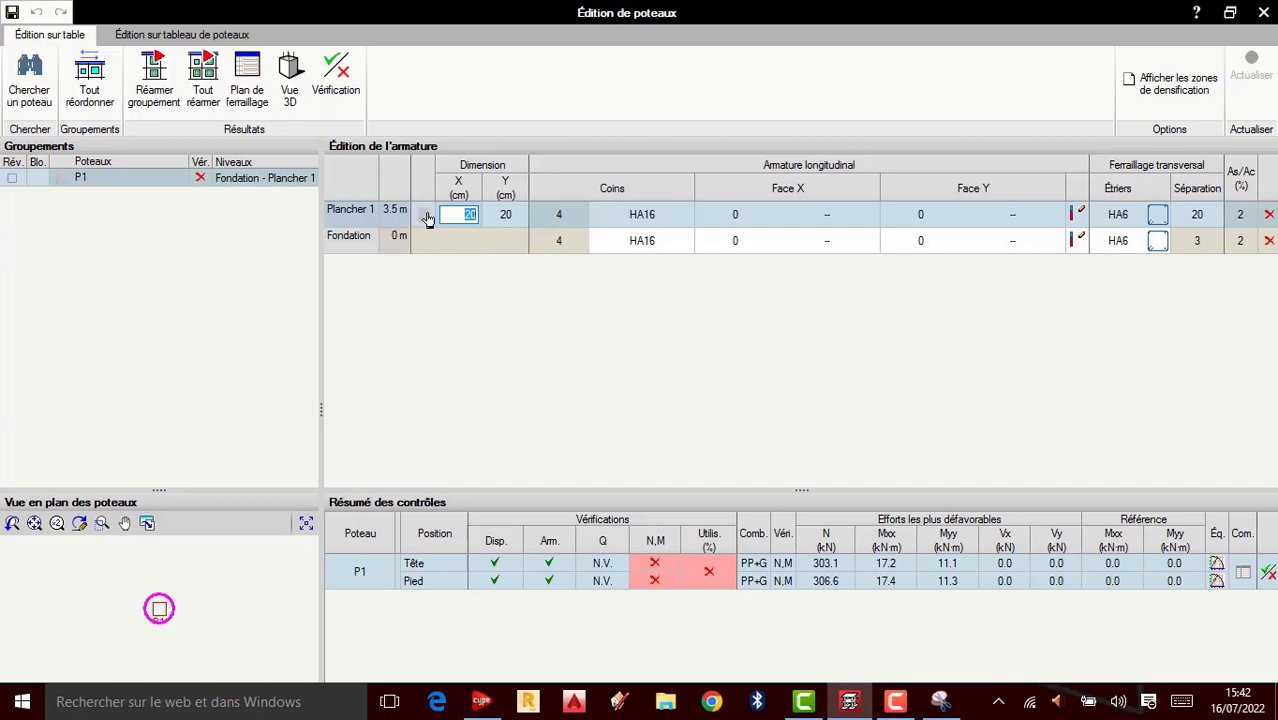
click(516, 215)
text(25)
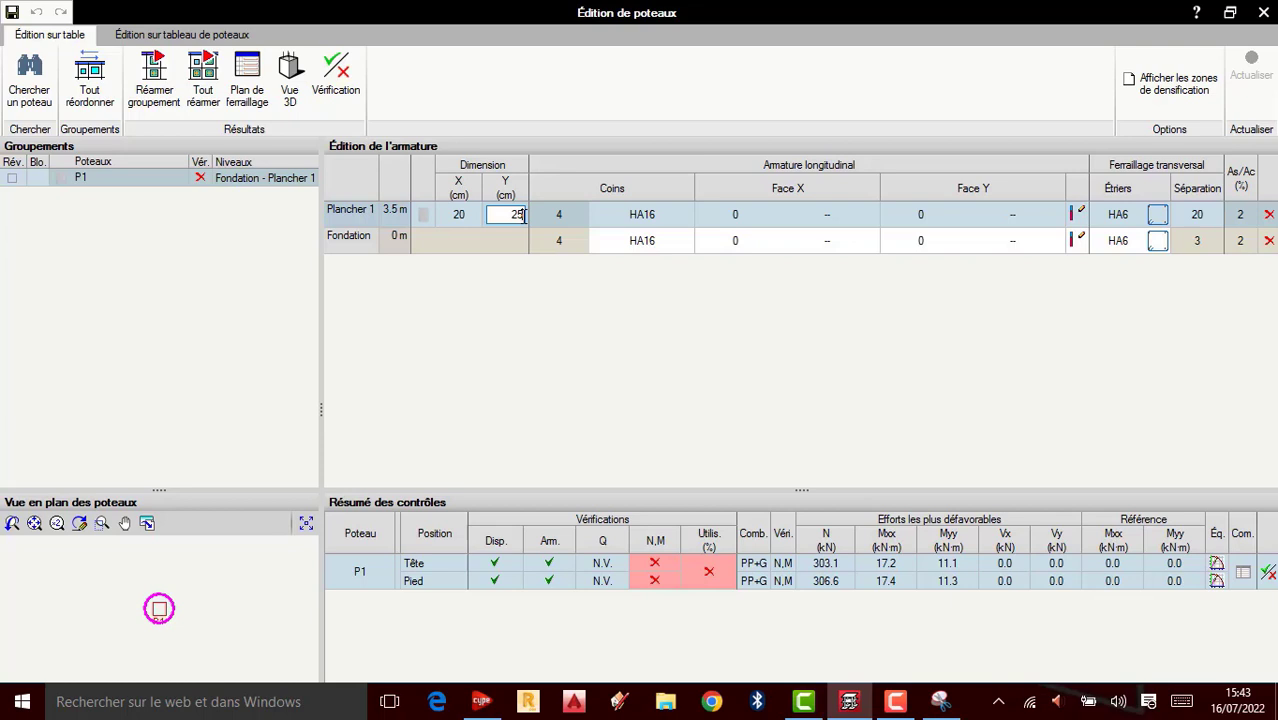
key(Return)
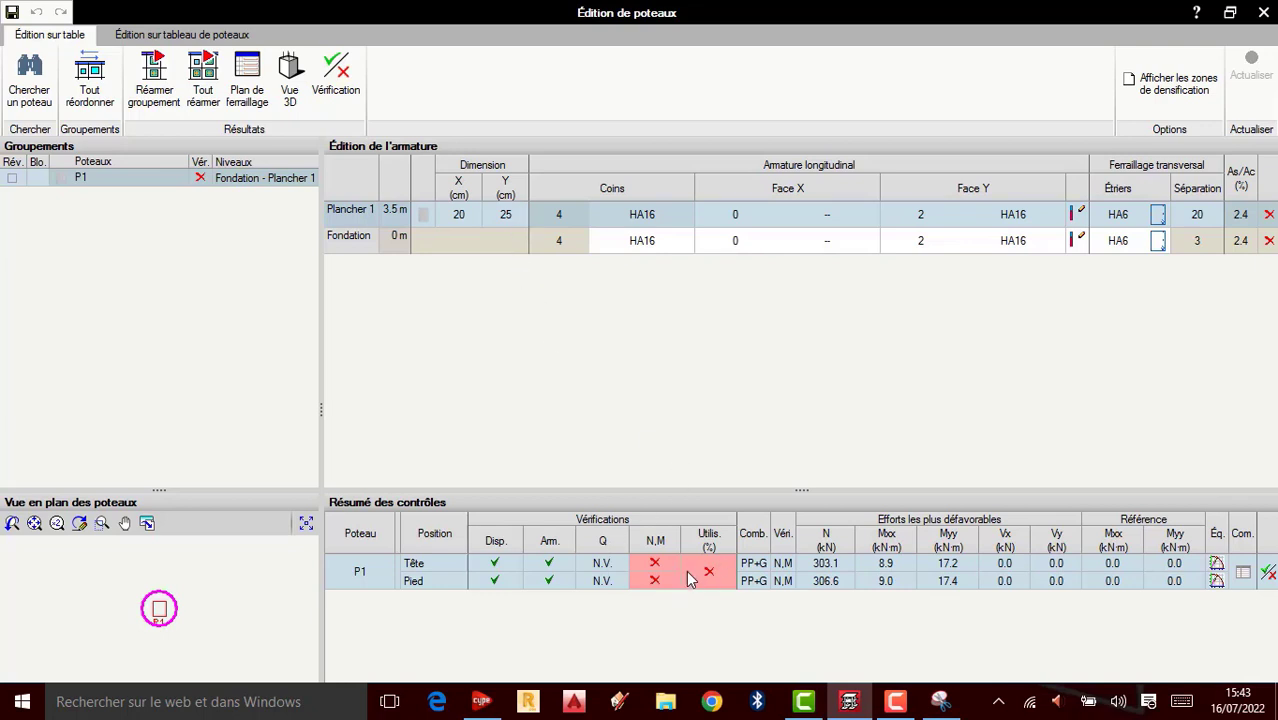
mouse_move(688, 574)
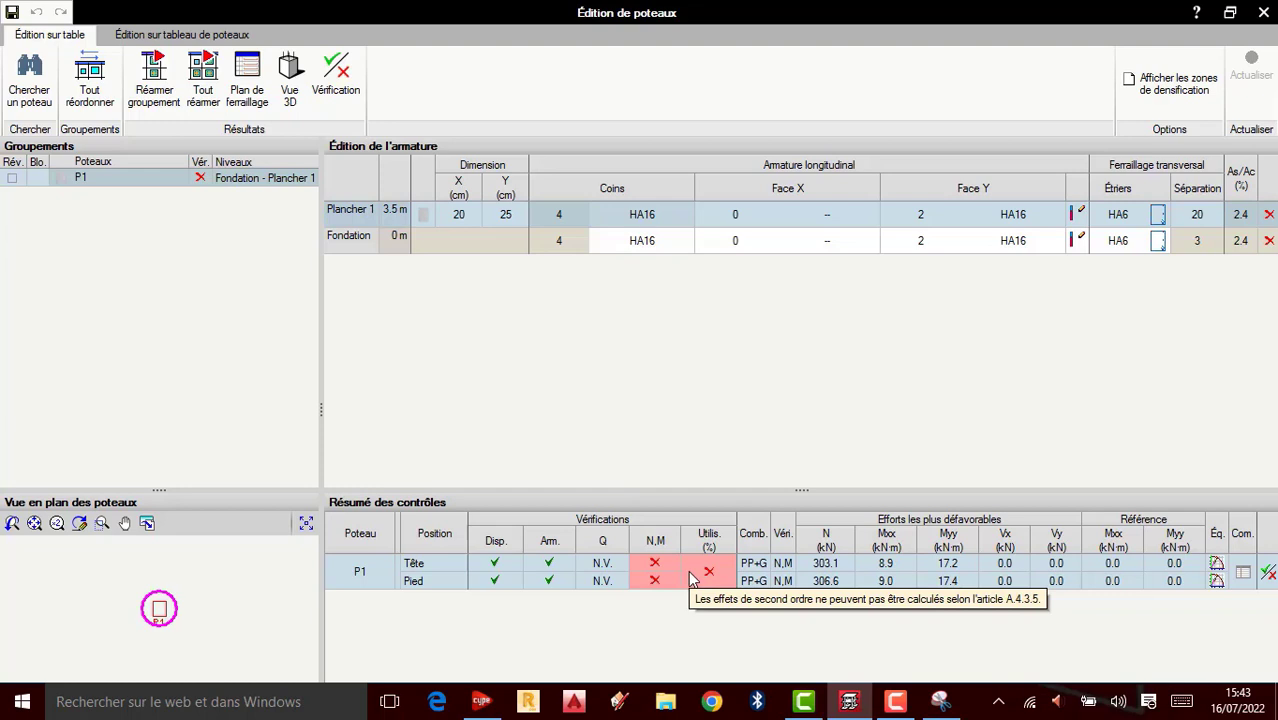
- Set column P1's X dimension at Plancher 1 to 25 cm and update the reinforcement and checks
click(469, 216)
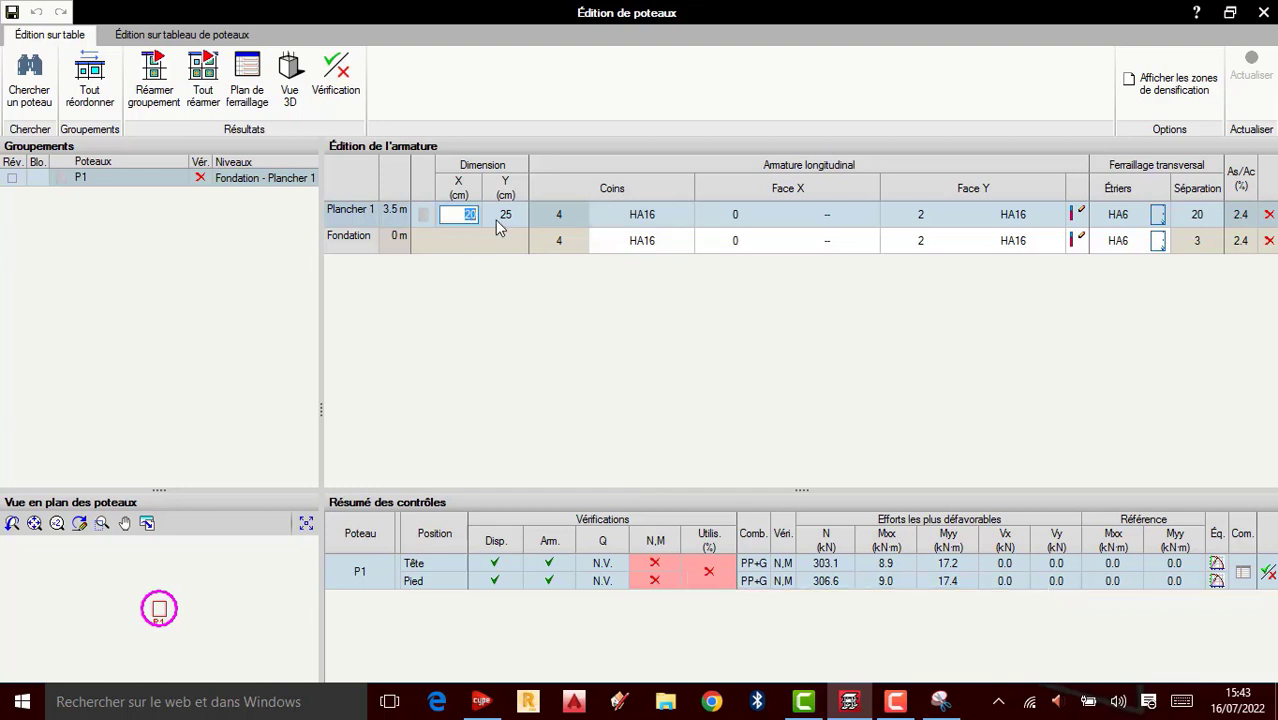
text(25)
key(Tab)
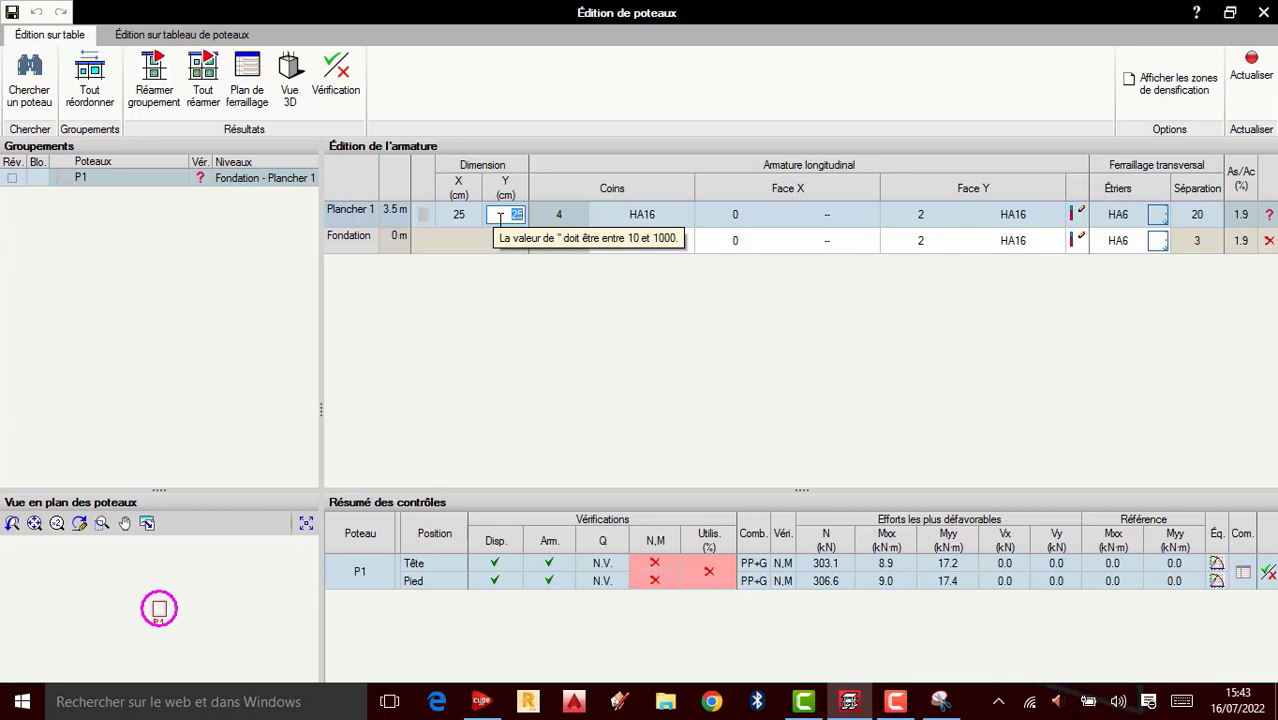
key(Return)
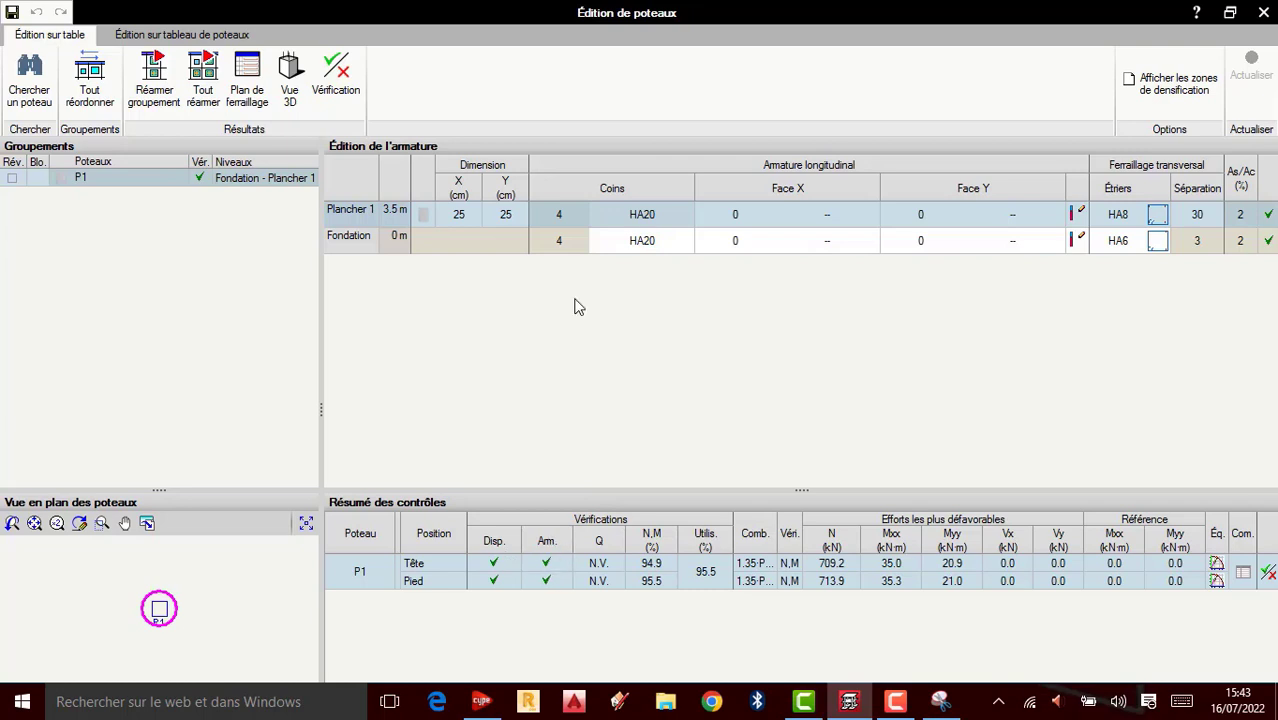
- Enlarge column P1's section at Plancher 1 to 30 cm in X and 30 cm in Y, and update the reinforcement
click(470, 214)
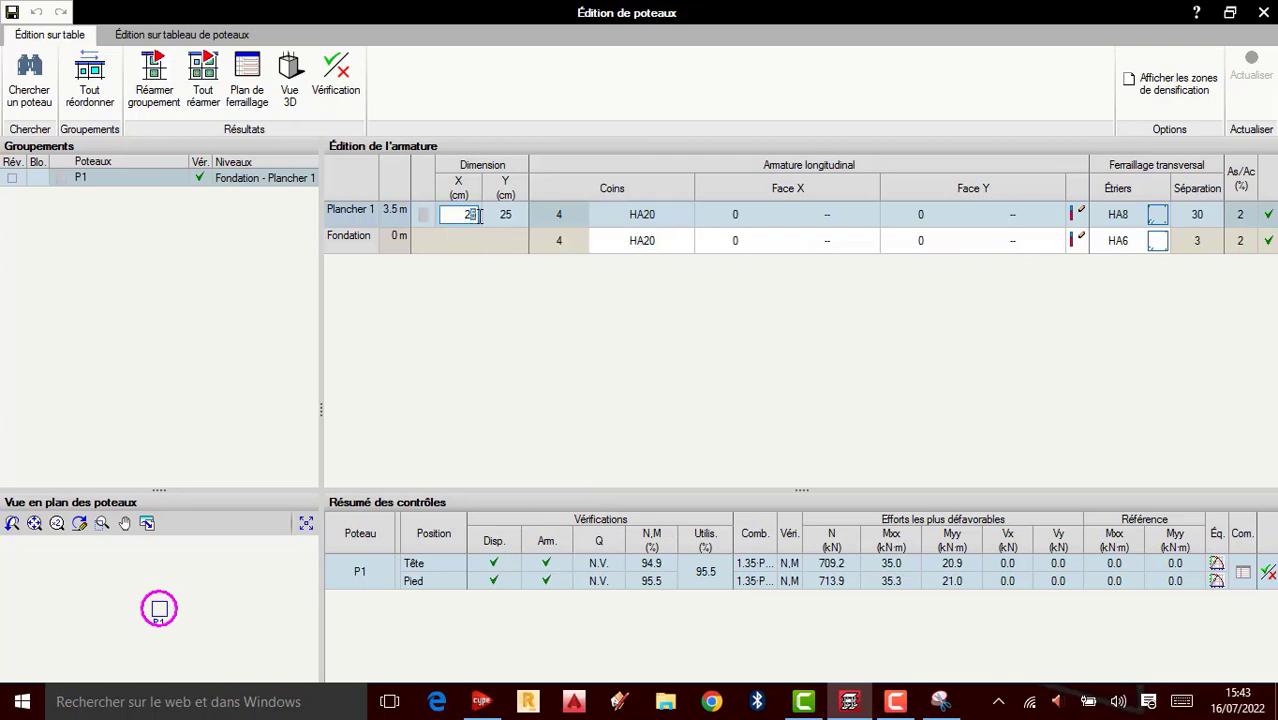
double_click(465, 214)
text(30)
click(512, 214)
double_click(512, 214)
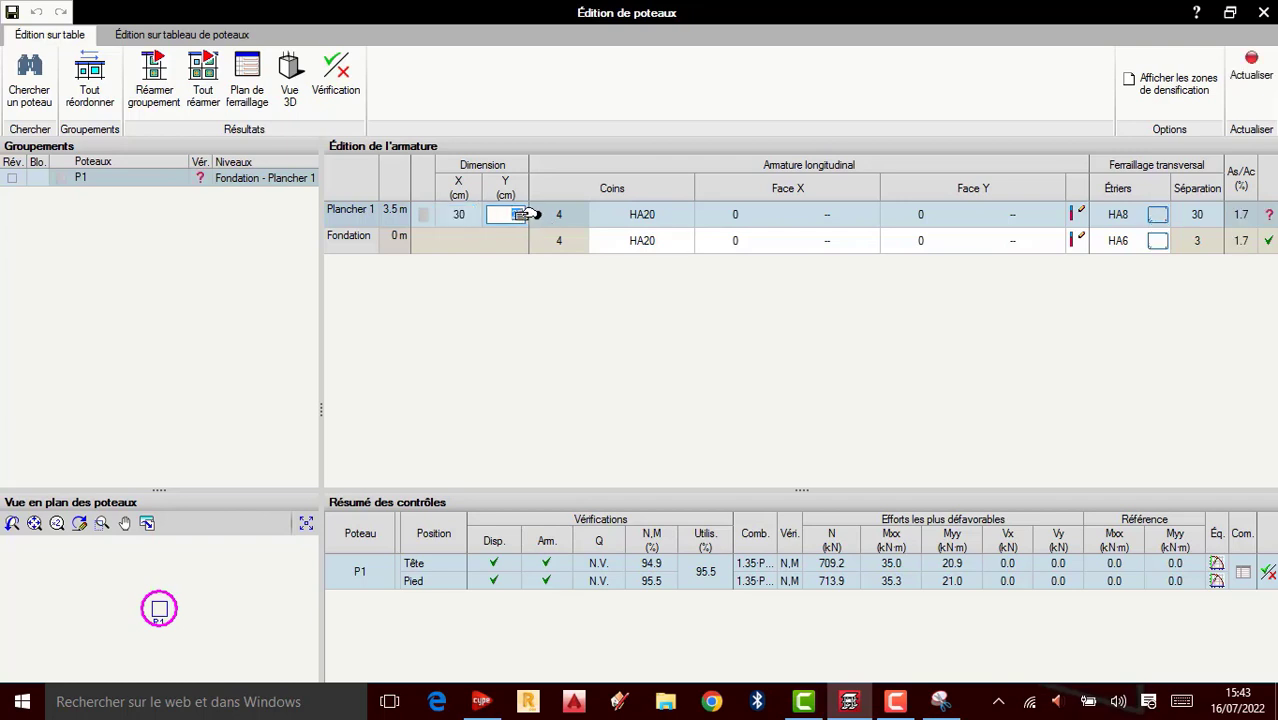
text(30)
key(Return)
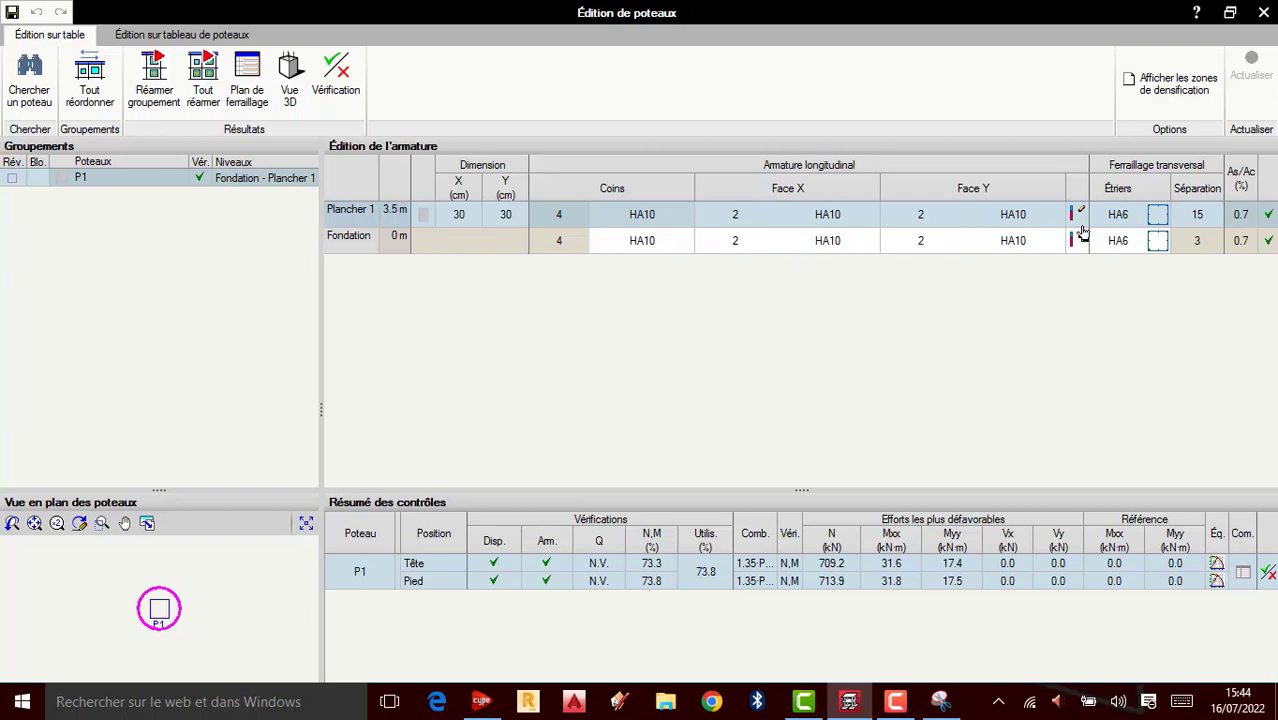
- Examine the longitudinal bar counts on Face X and Face Y of column P1 at Plancher 1
click(740, 214)
double_click(740, 213)
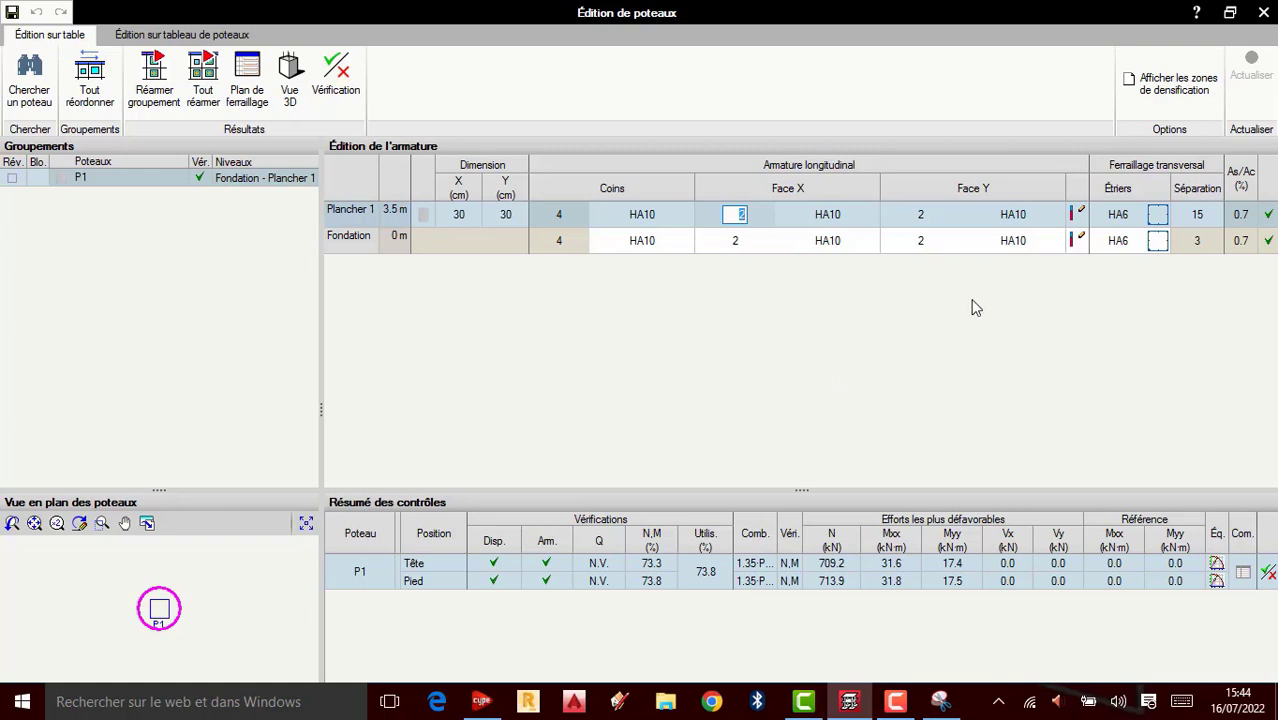
key(Tab)
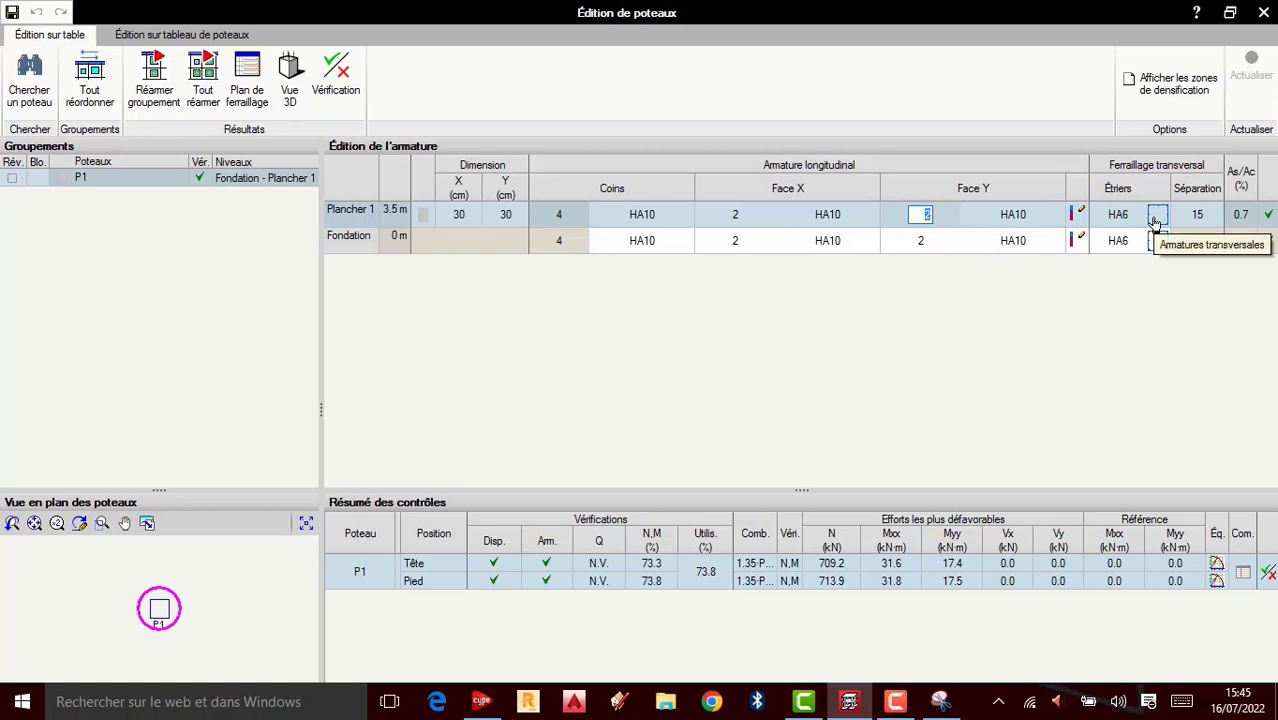
- Add two perpendicular straight ties with 180-degree hooks through the mid-face bars of the Plancher 1 section, and accept the arrangement
click(1155, 217)
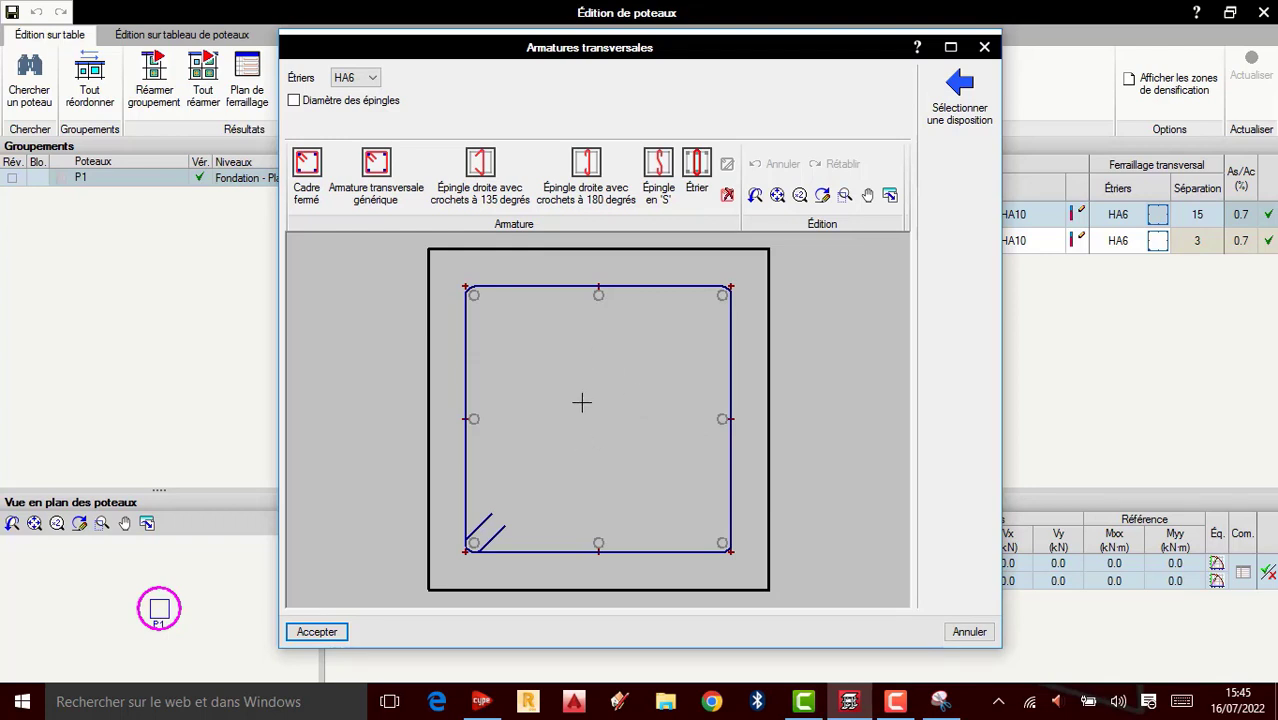
click(597, 178)
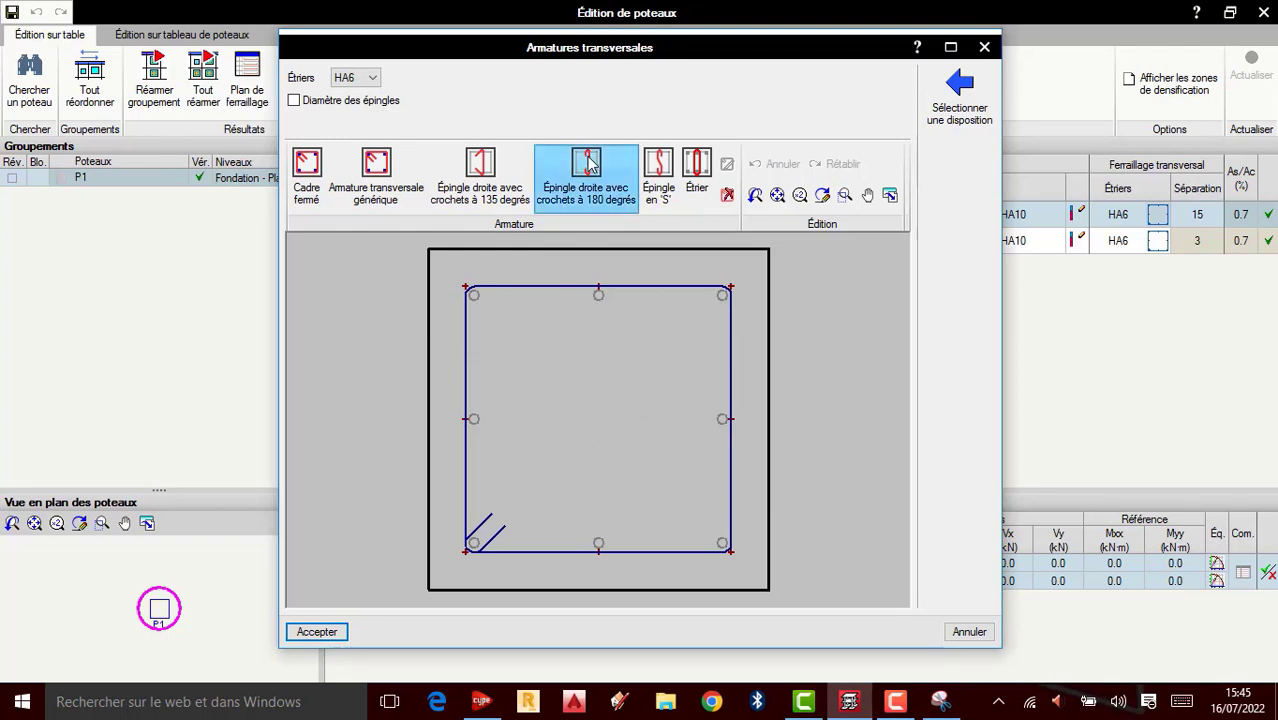
click(599, 296)
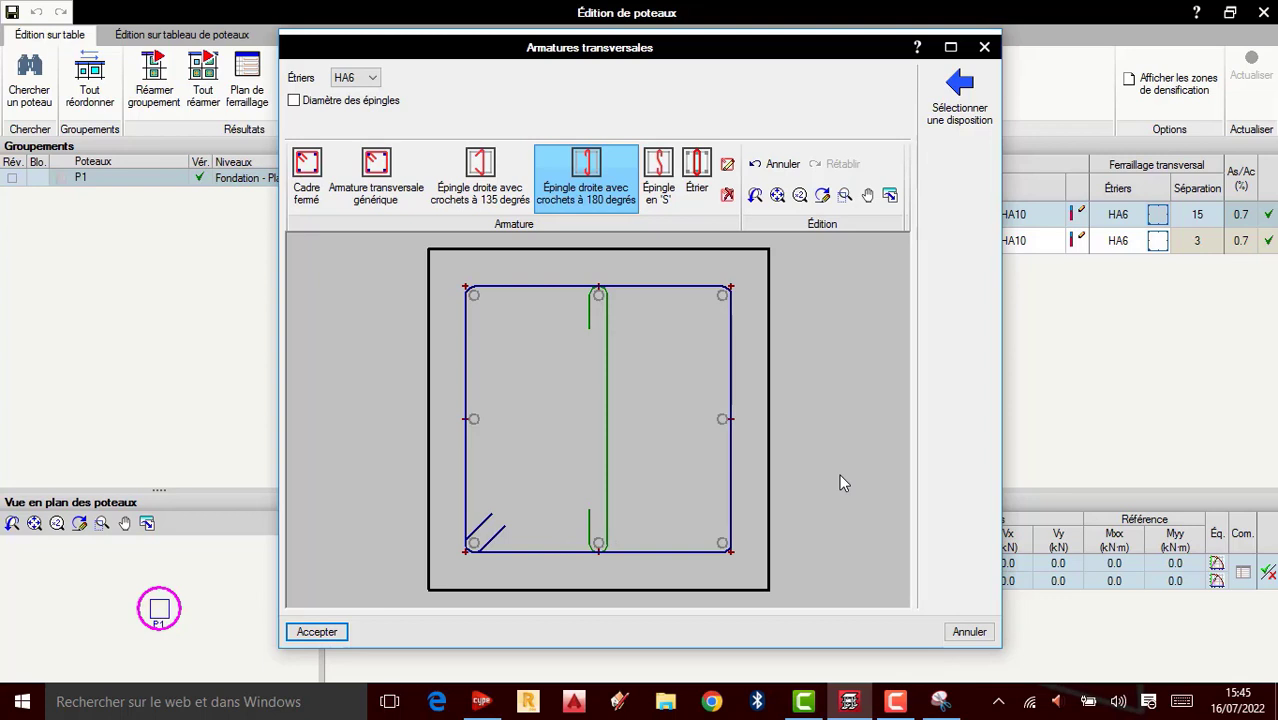
click(476, 421)
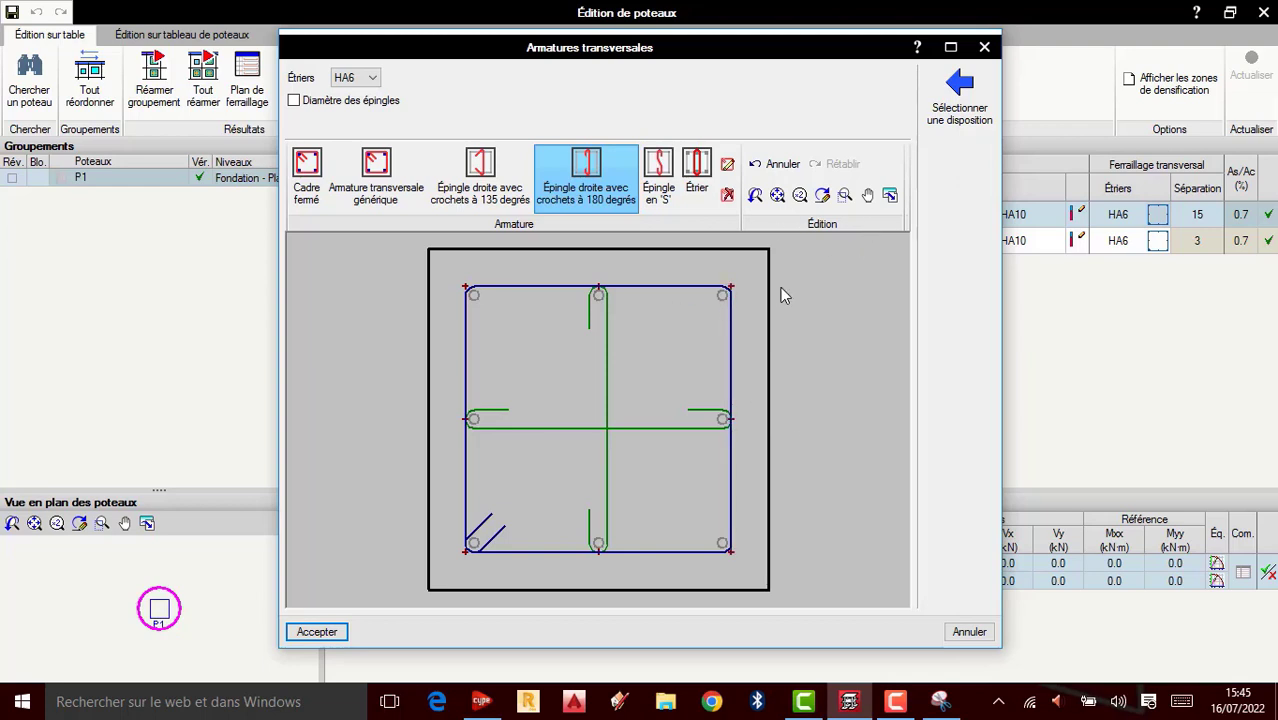
click(330, 636)
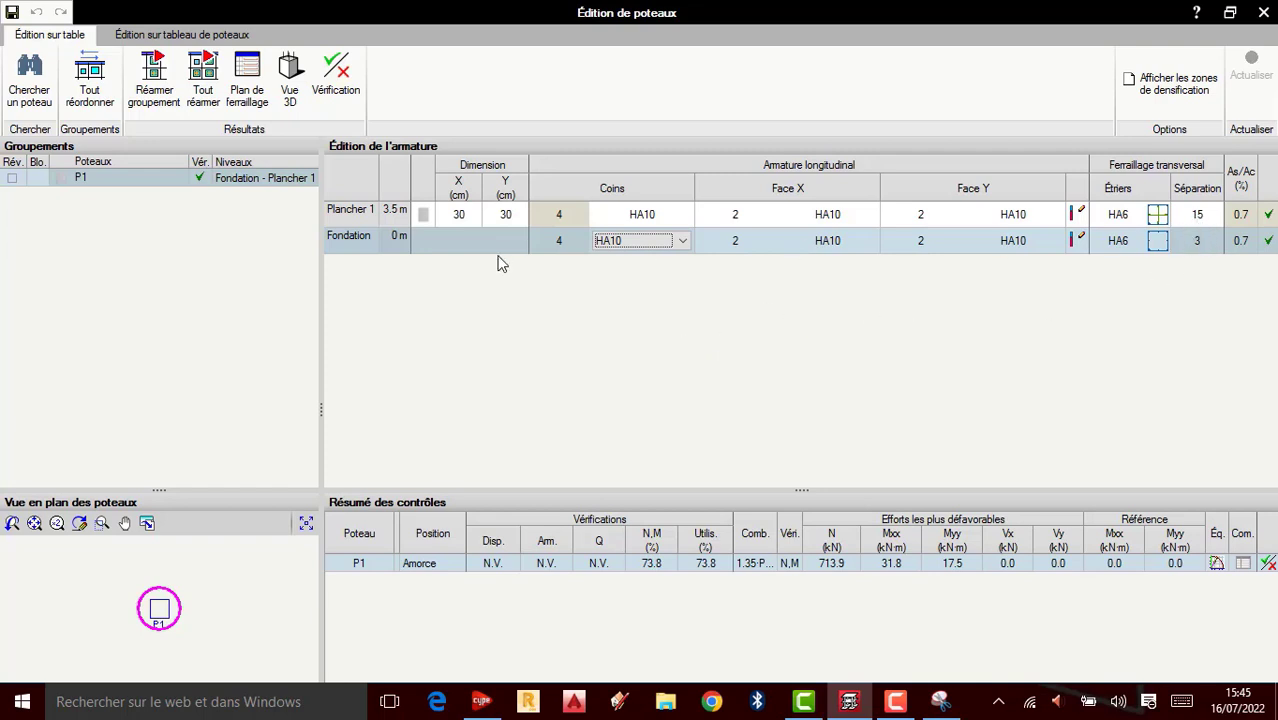
- Add the same two crossing straight ties with 180-degree hooks to the Fondation section's transverse reinforcement, and accept it
click(1157, 241)
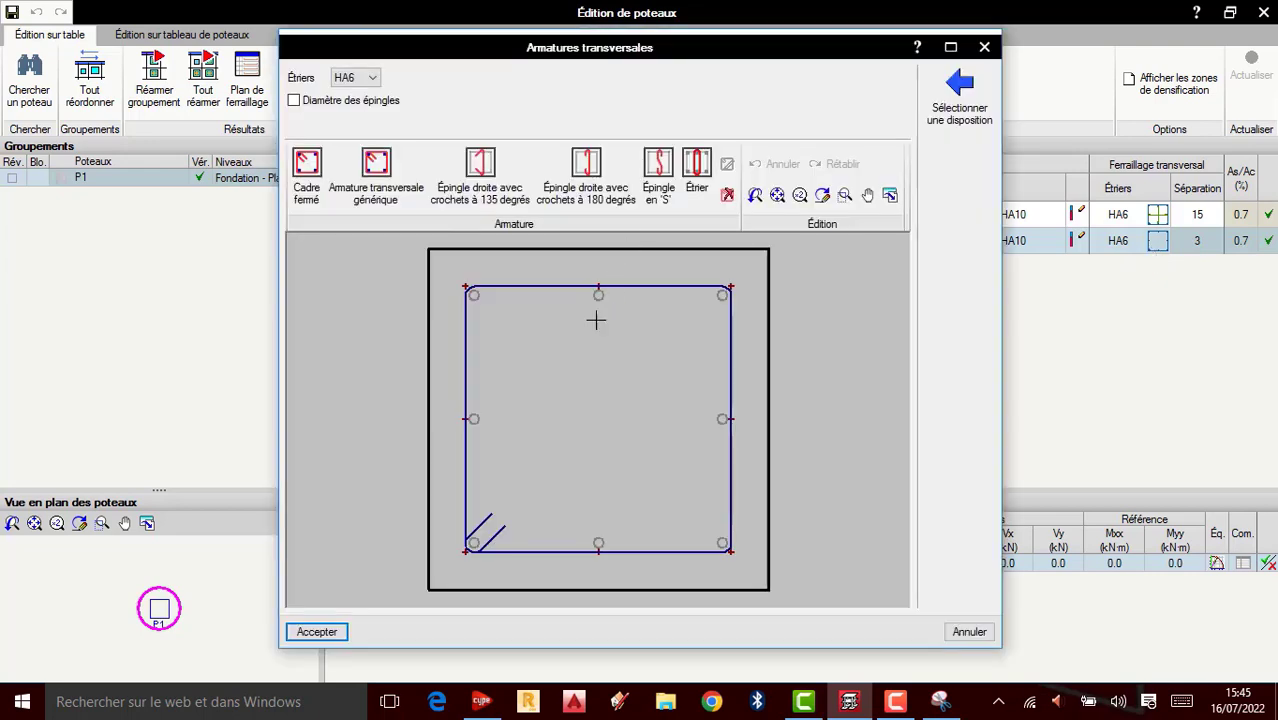
click(586, 175)
click(599, 297)
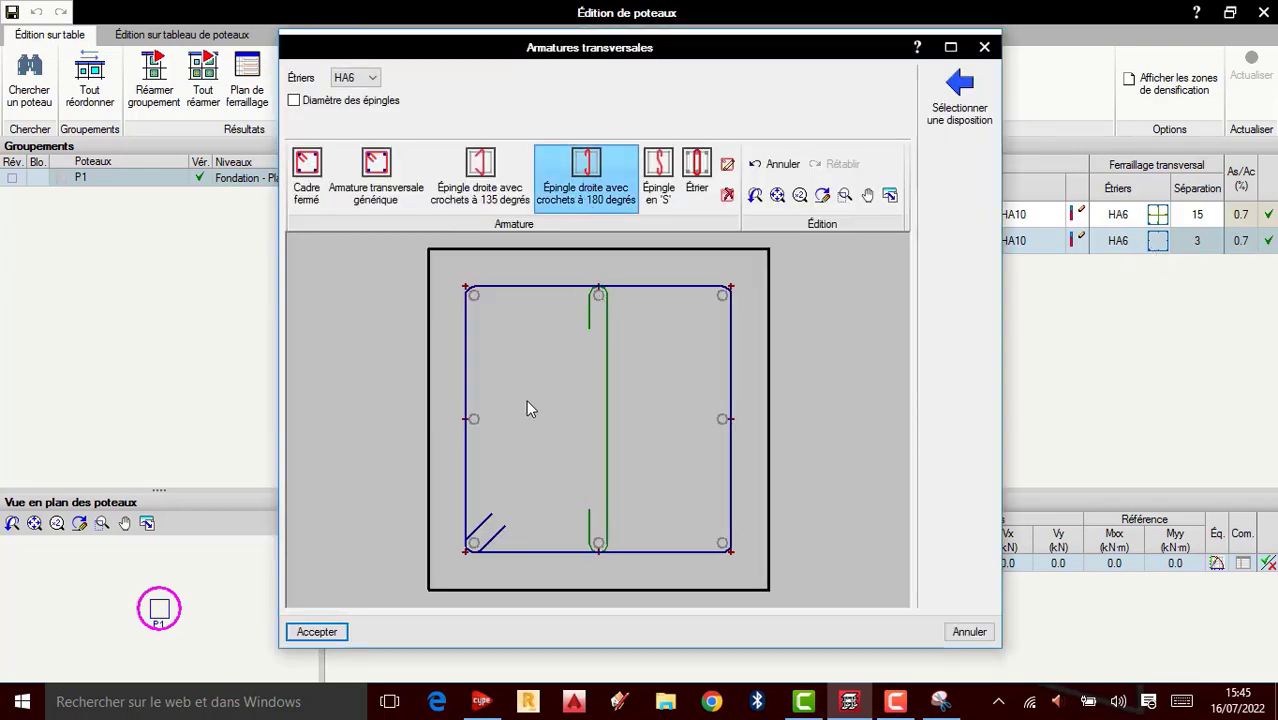
click(475, 423)
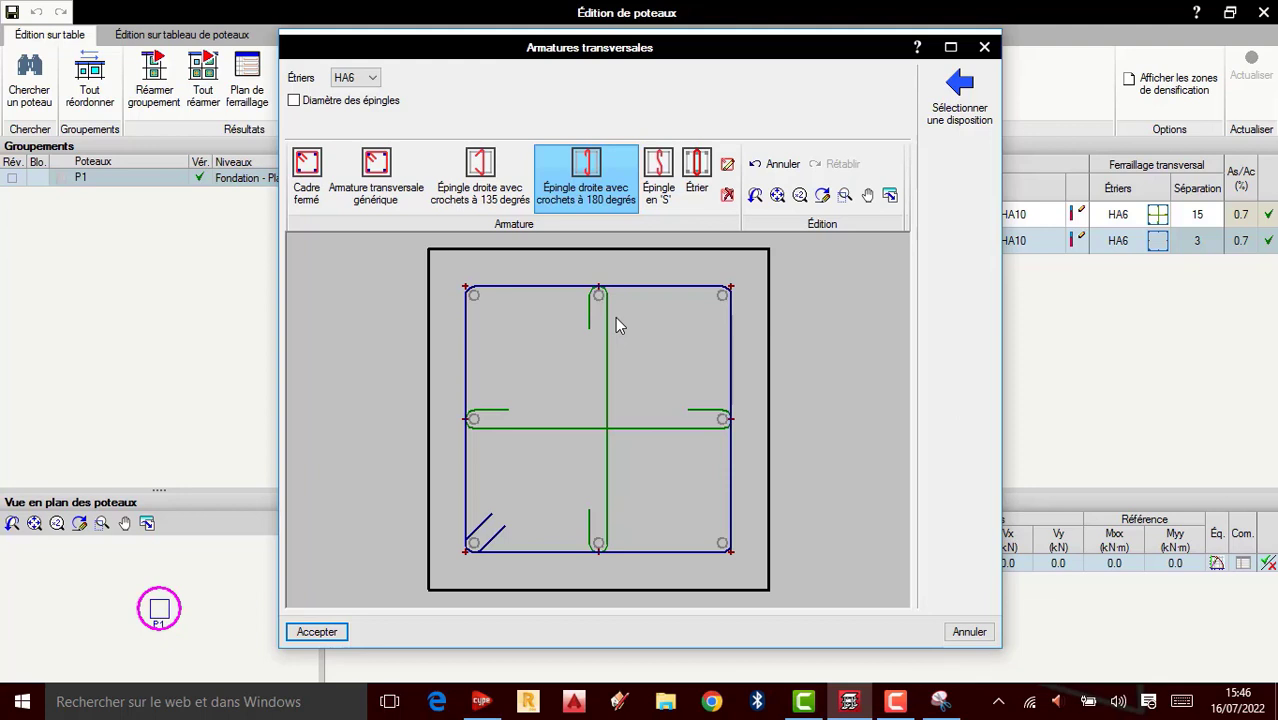
click(328, 633)
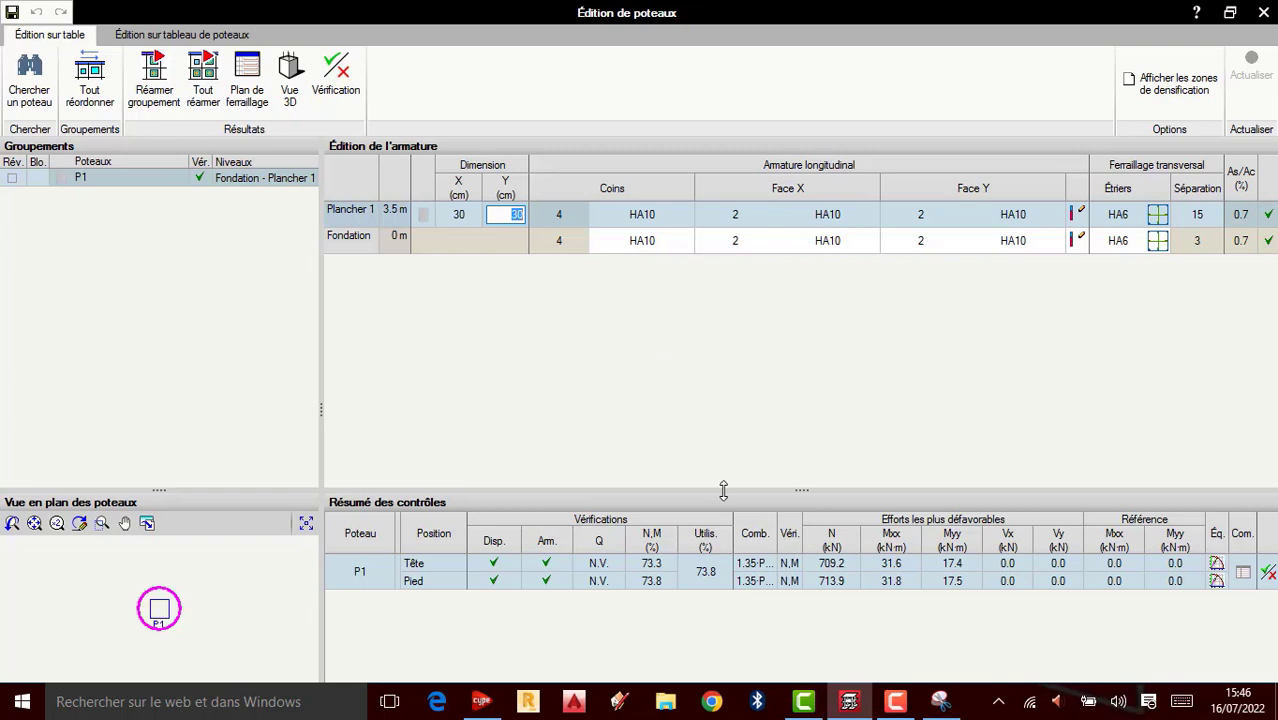
click(895, 701)
click(1191, 608)
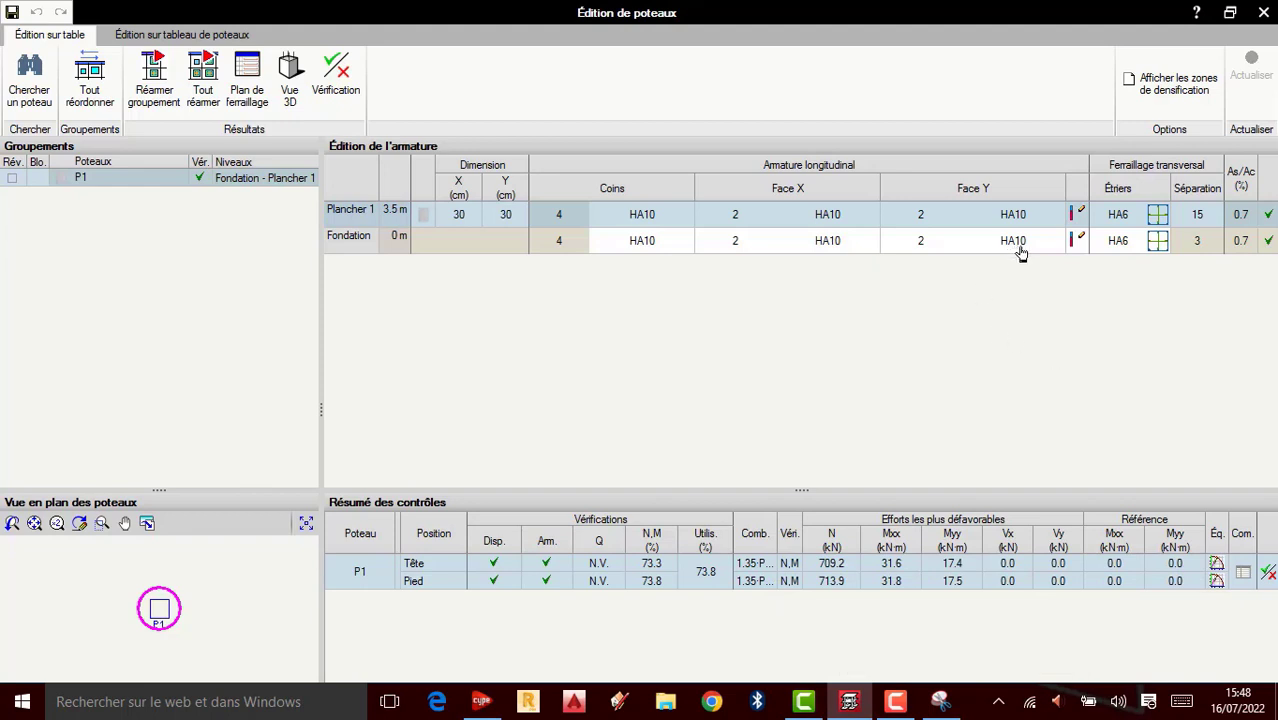
- Review the anchorage and lap lengths and the lapped-bar percentage options for the Fondation bars, accepting the dialog with 100% kept
click(1080, 216)
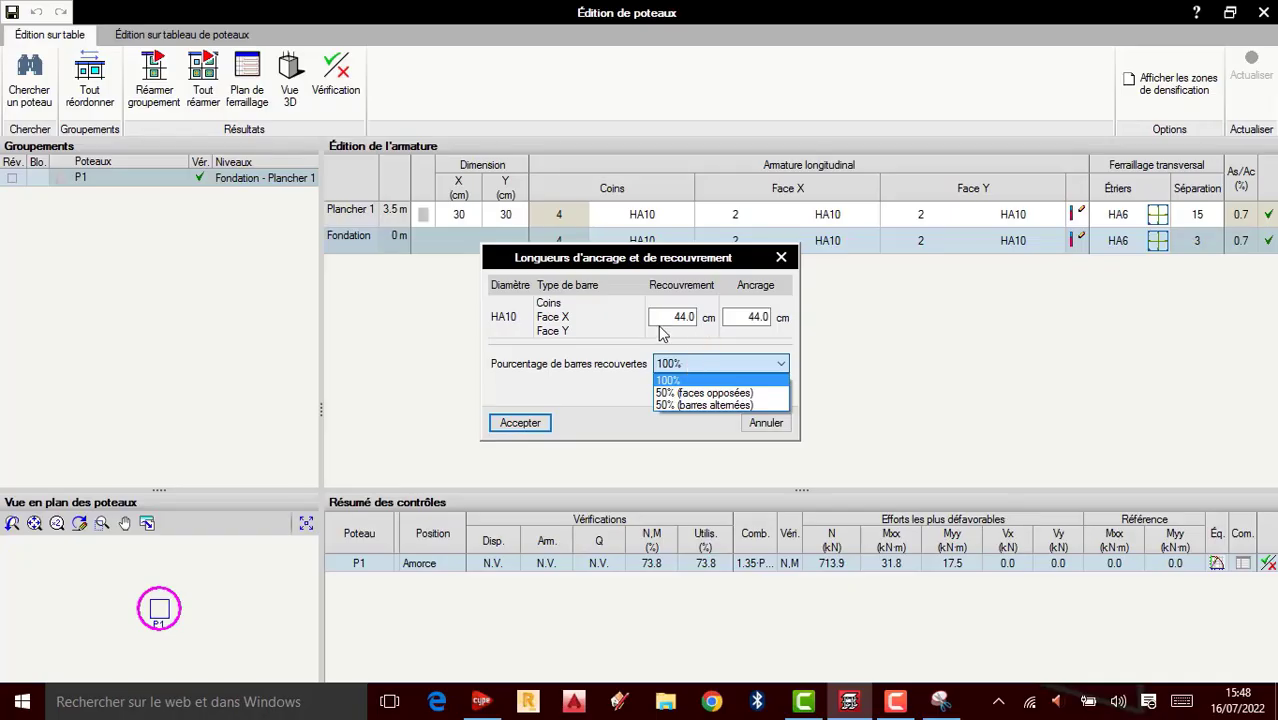
click(544, 291)
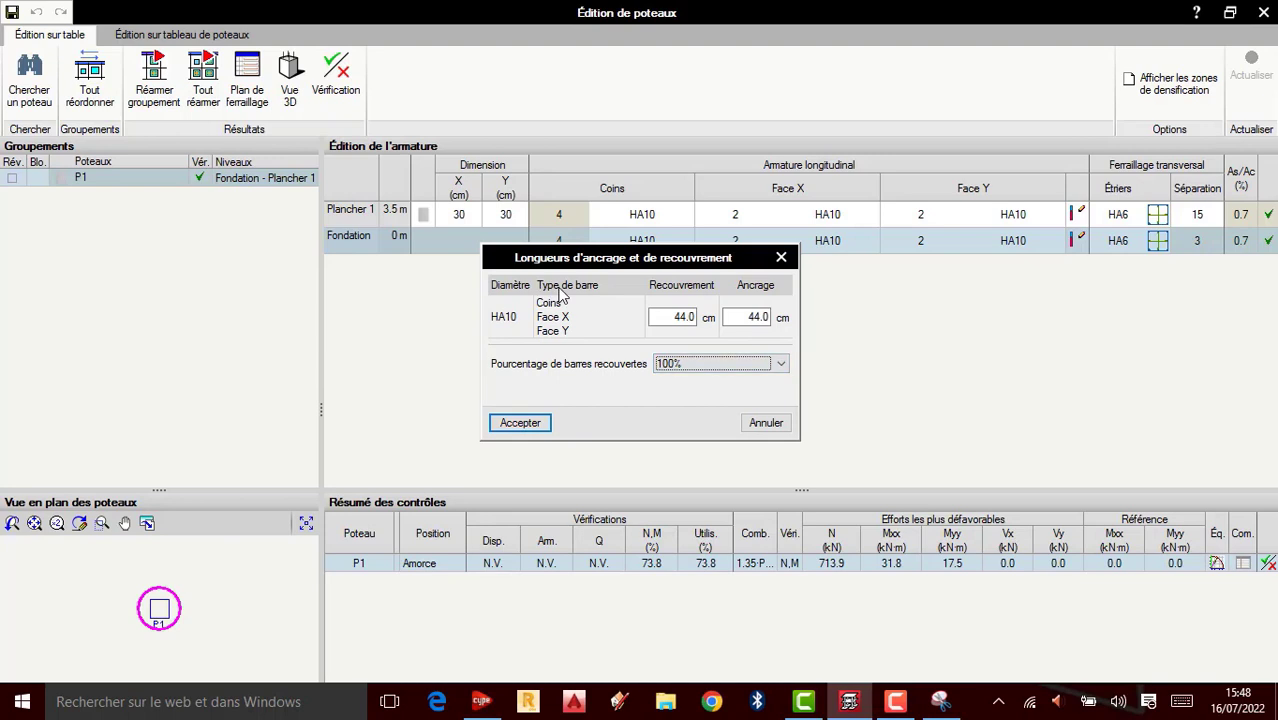
click(521, 423)
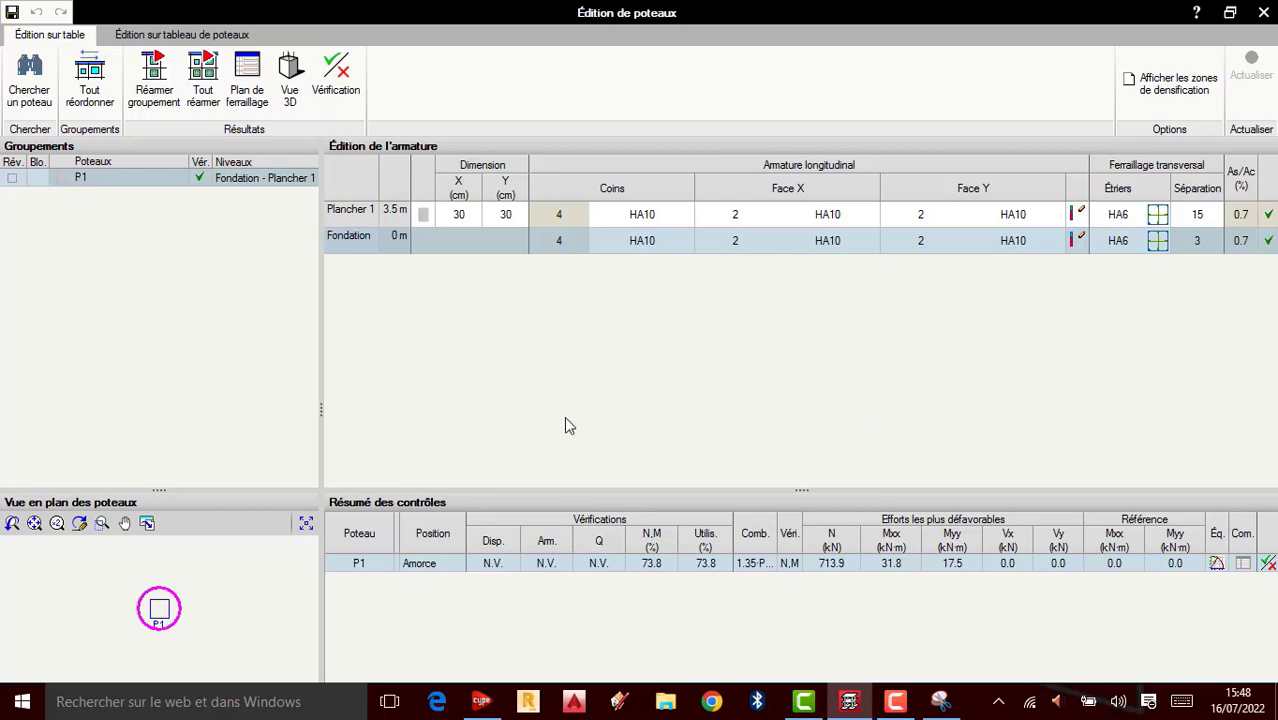
click(895, 701)
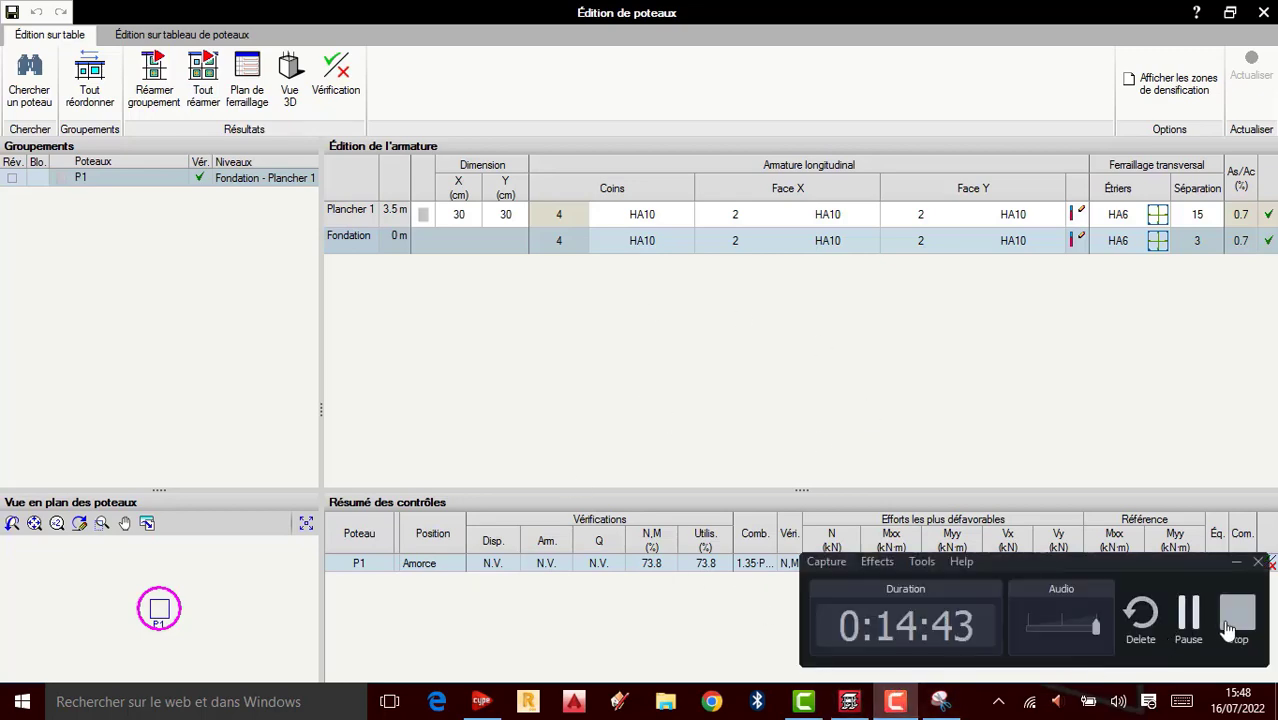
click(1230, 626)
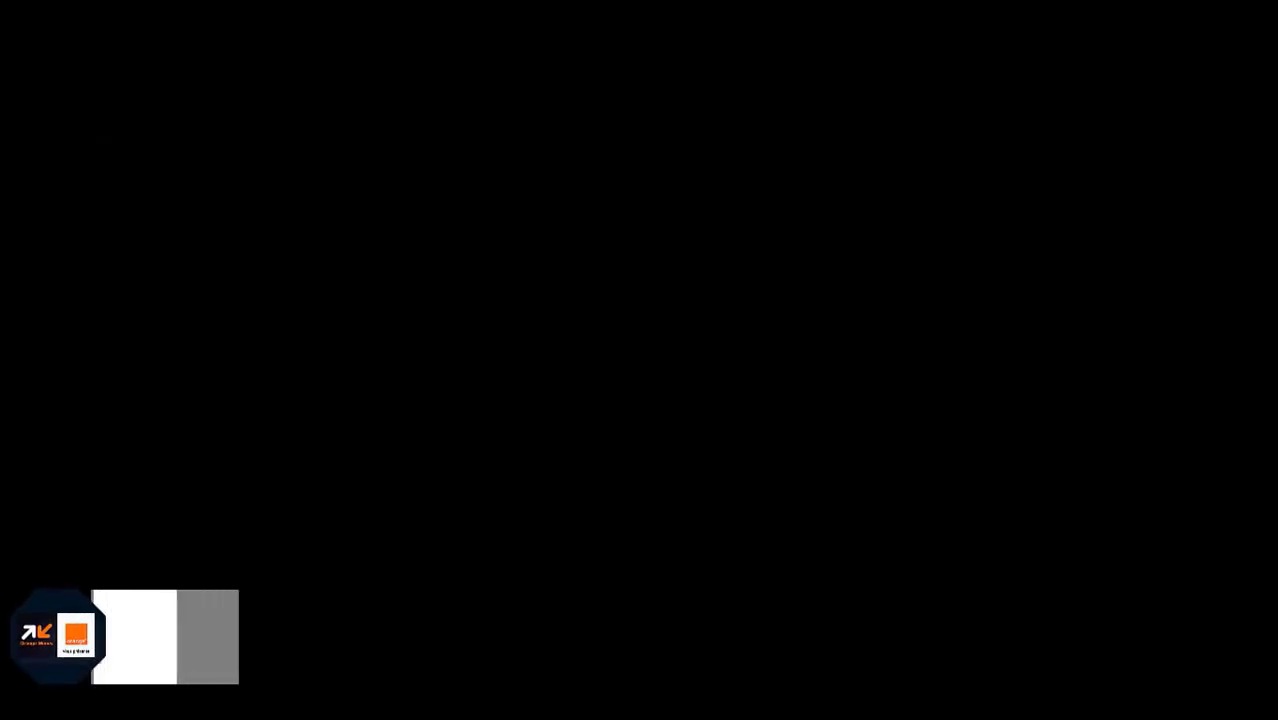